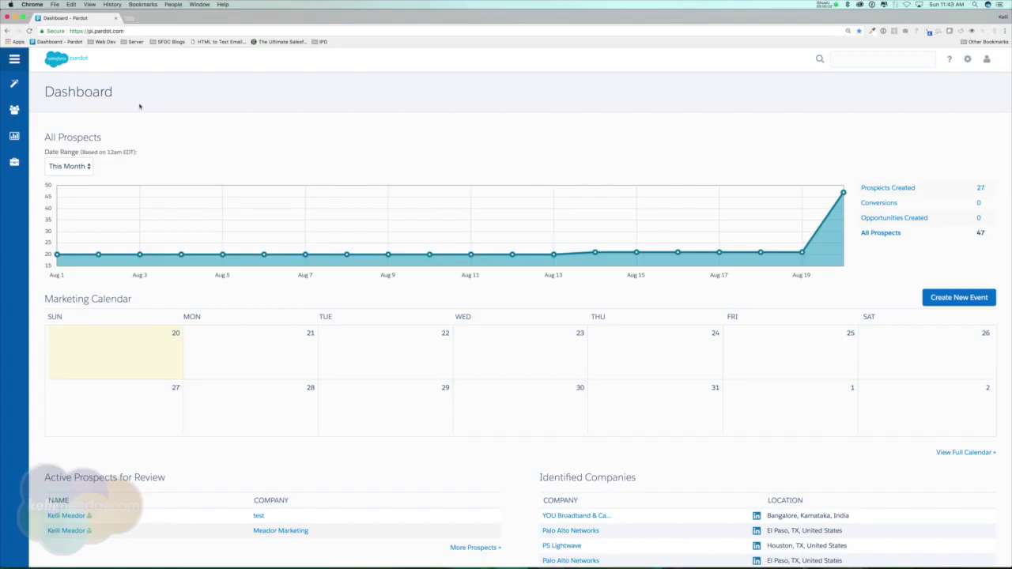
Step: Go from the dashboard through Marketing > Automation to the Automation Rules list
{"action": "left_click", "coordinate": [197, 111]}
{"action": "mouse_move", "coordinate": [14, 83]}
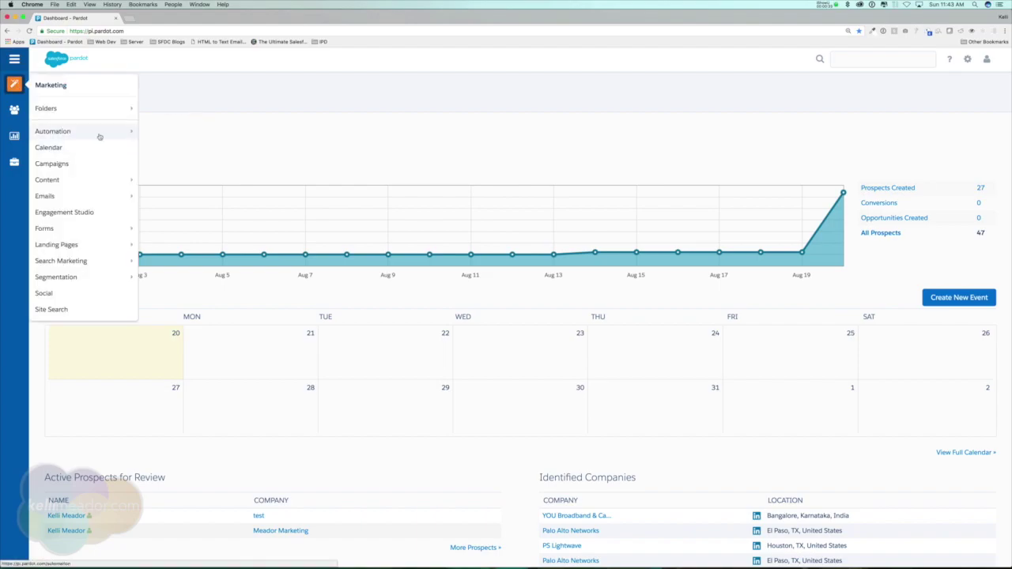
{"action": "mouse_move", "coordinate": [118, 131]}
{"action": "left_click", "coordinate": [190, 132]}
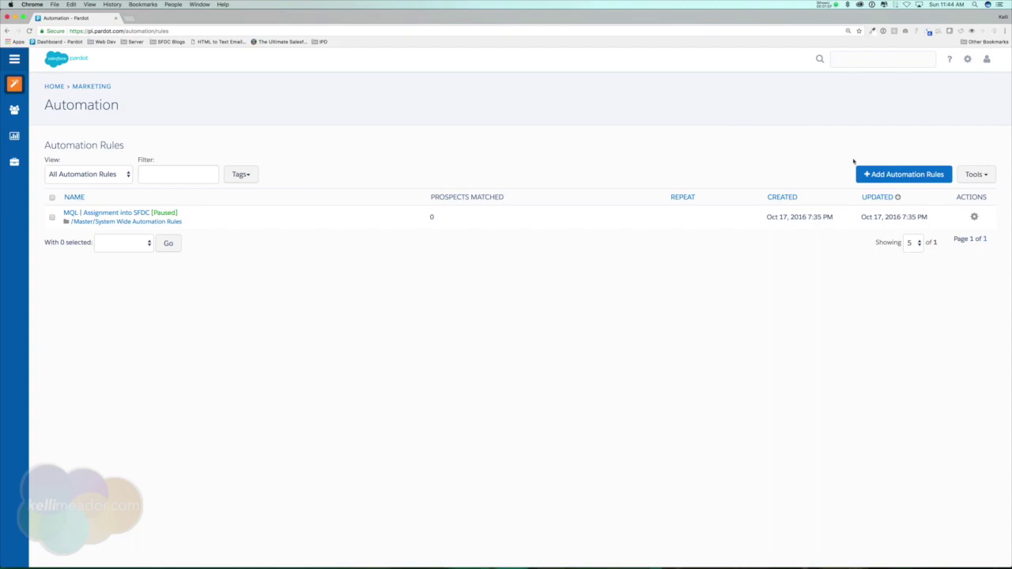
Step: Start a new automation rule named DEMO with Repeat Rule ticked
{"action": "left_click", "coordinate": [891, 173]}
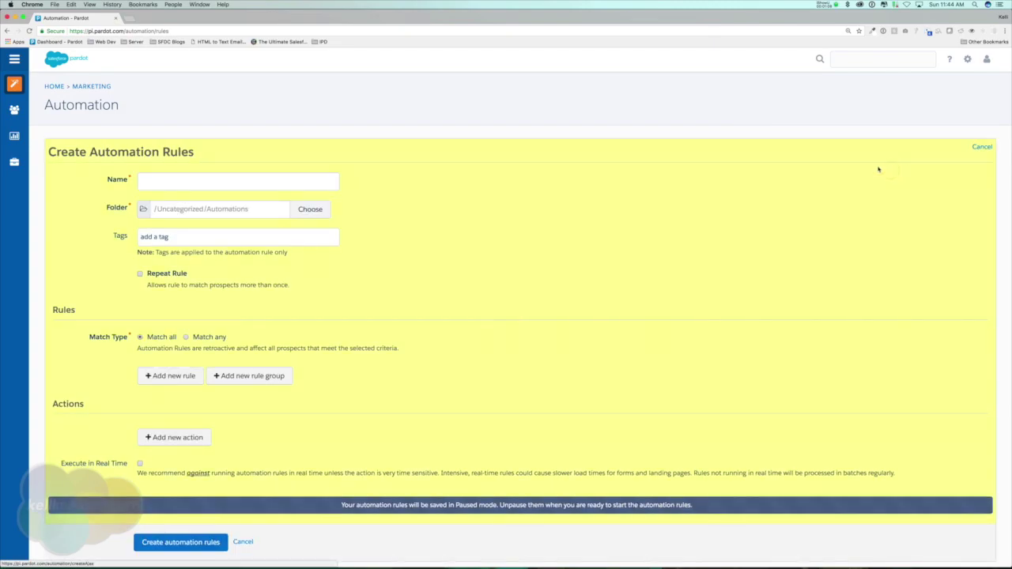
{"action": "left_click", "coordinate": [226, 179]}
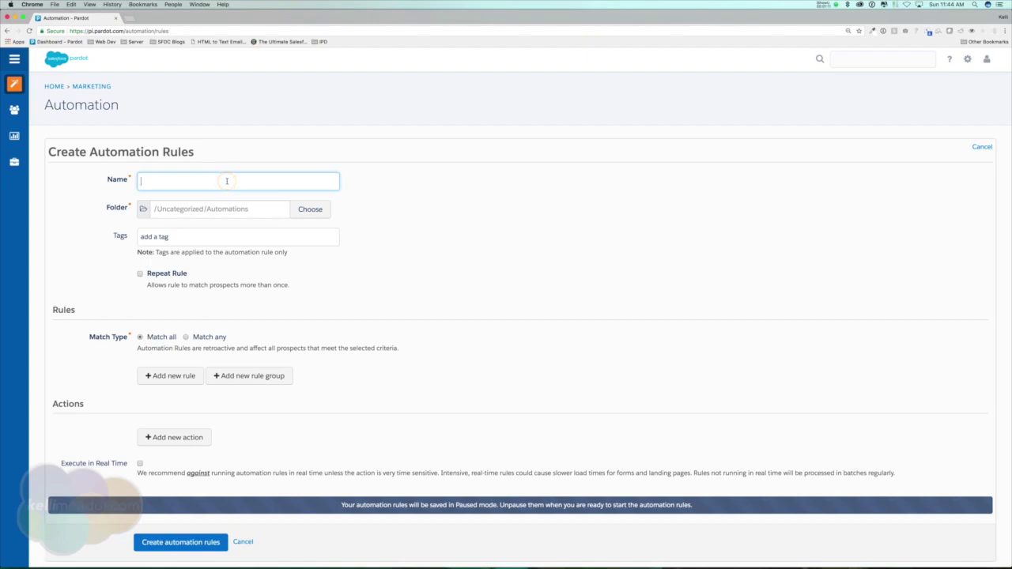
{"action": "type", "text": "DEMO"}
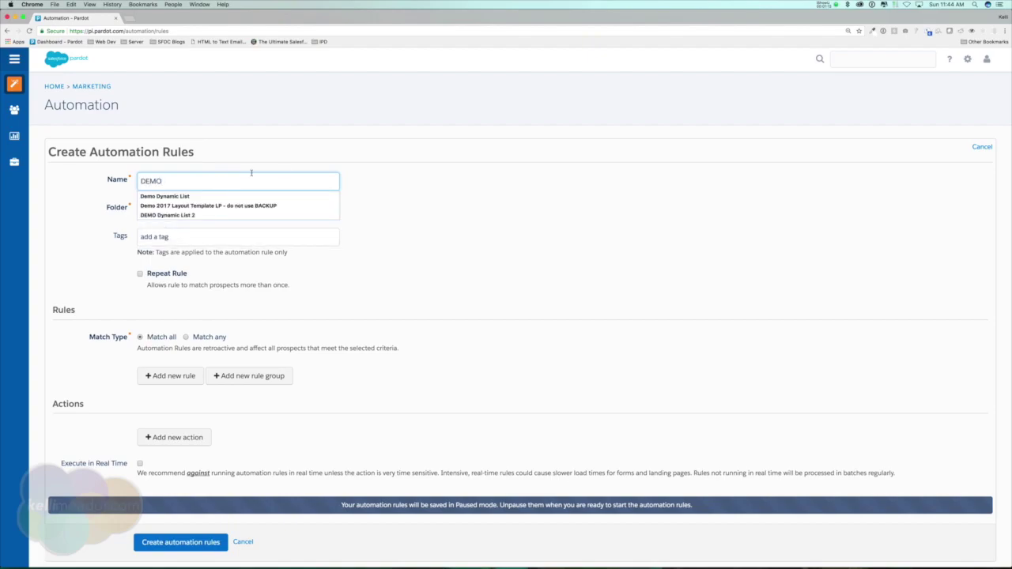
{"action": "left_click", "coordinate": [501, 214]}
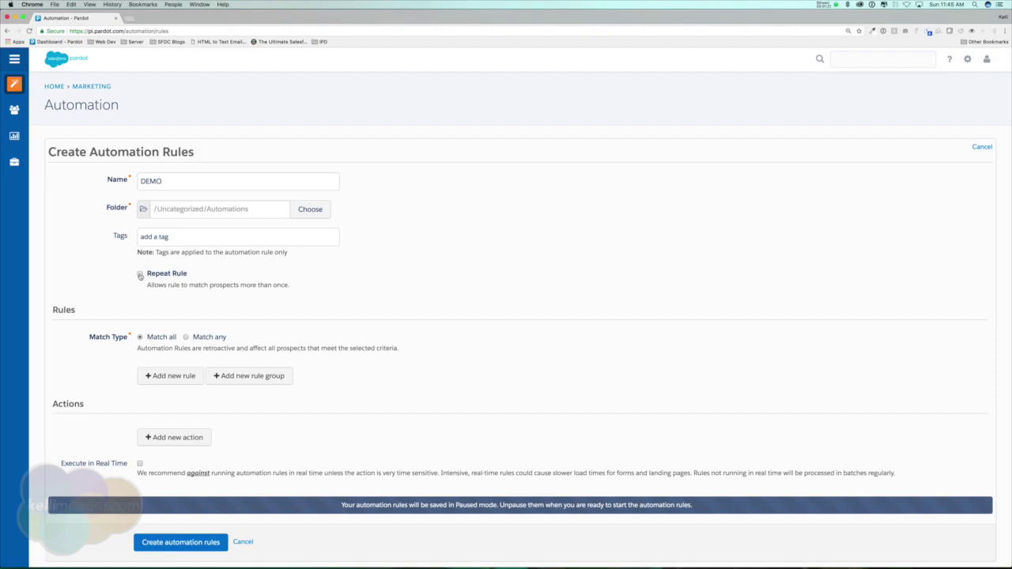
{"action": "left_click", "coordinate": [140, 276]}
{"action": "scroll", "coordinate": [235, 319], "scroll_direction": "down", "scroll_amount": 1}
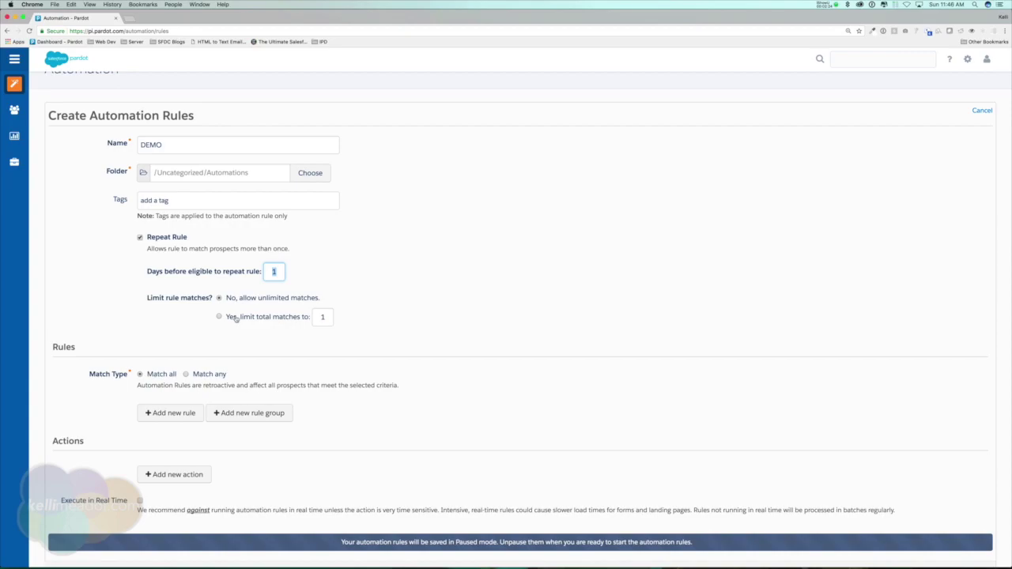
Step: Extend the rule name to 'DEMO Status Change'
{"action": "double_click", "coordinate": [213, 143]}
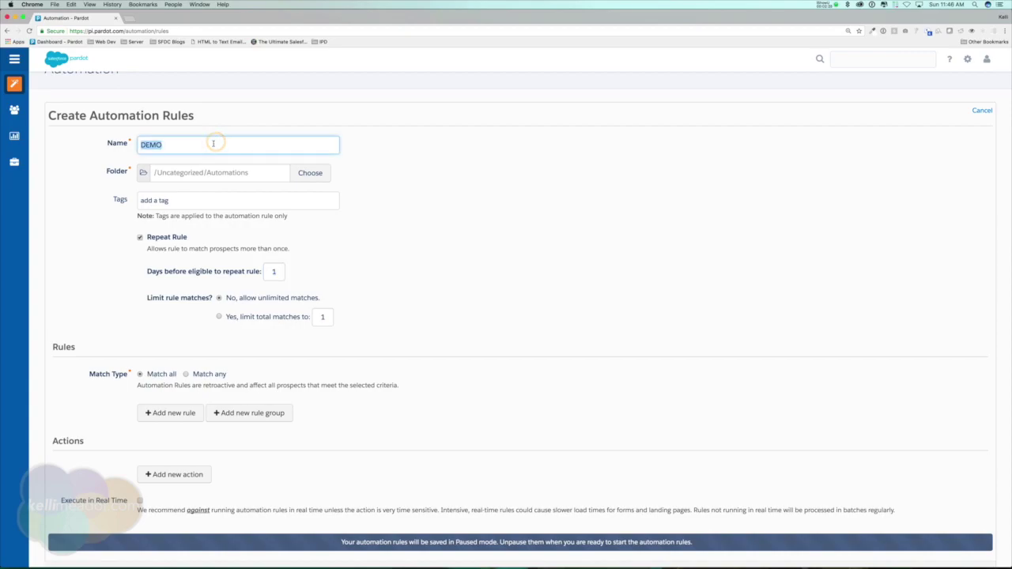
{"action": "left_click", "coordinate": [213, 144]}
{"action": "type", "text": "Status"}
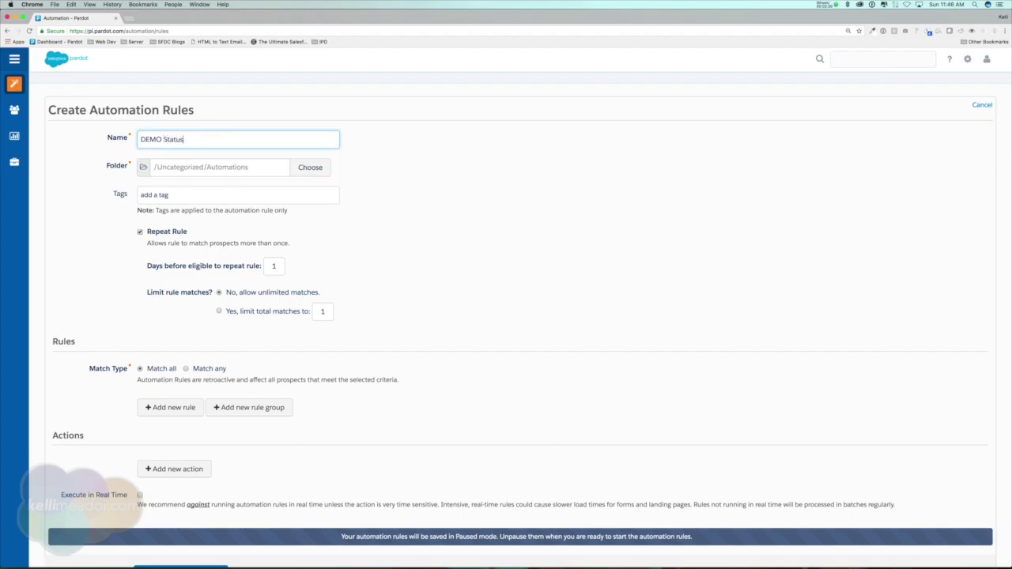
{"action": "type", "text": " Change"}
{"action": "scroll", "coordinate": [126, 348], "scroll_direction": "down", "scroll_amount": 1}
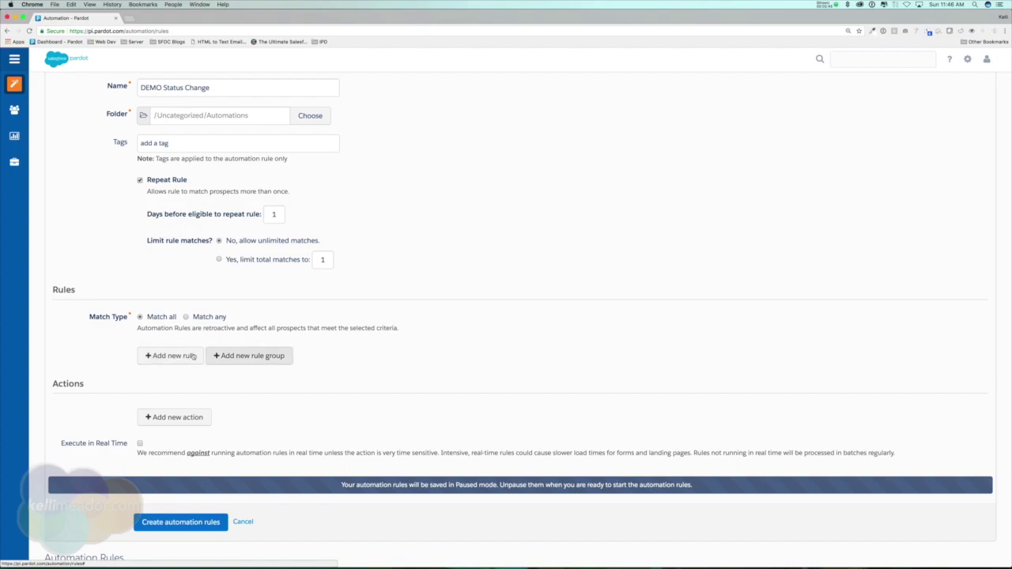
Step: Add a Prospect time criterion: last activity days ago is greater than 30
{"action": "left_click", "coordinate": [164, 356]}
{"action": "left_click", "coordinate": [212, 358]}
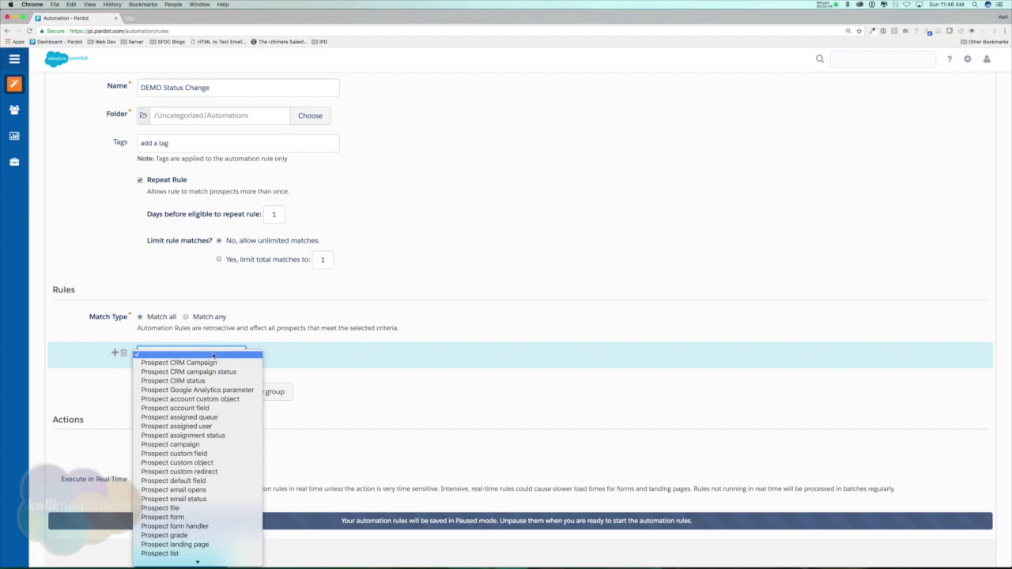
{"action": "scroll", "coordinate": [193, 522], "scroll_direction": "down", "scroll_amount": 5}
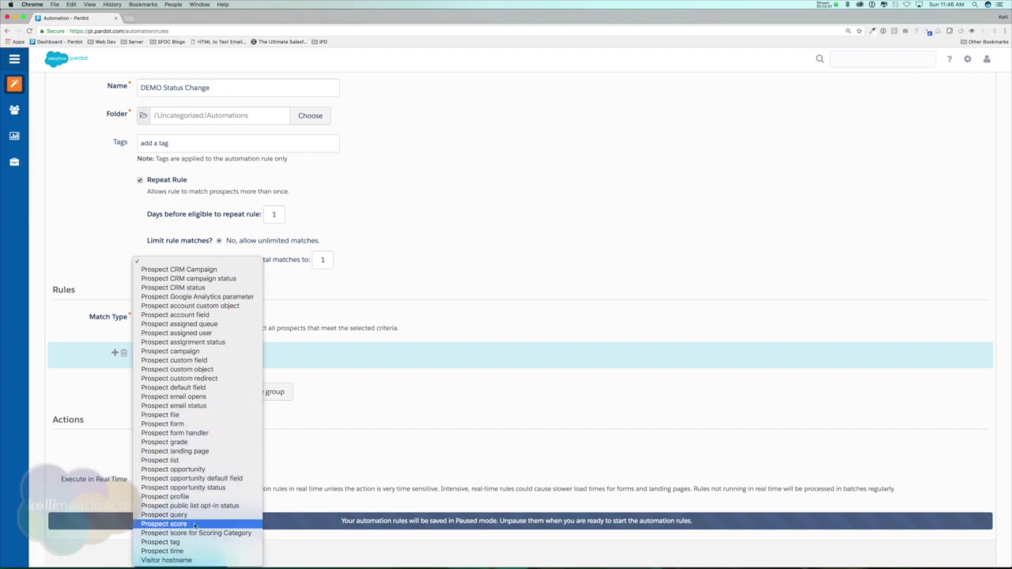
{"action": "left_click", "coordinate": [181, 551]}
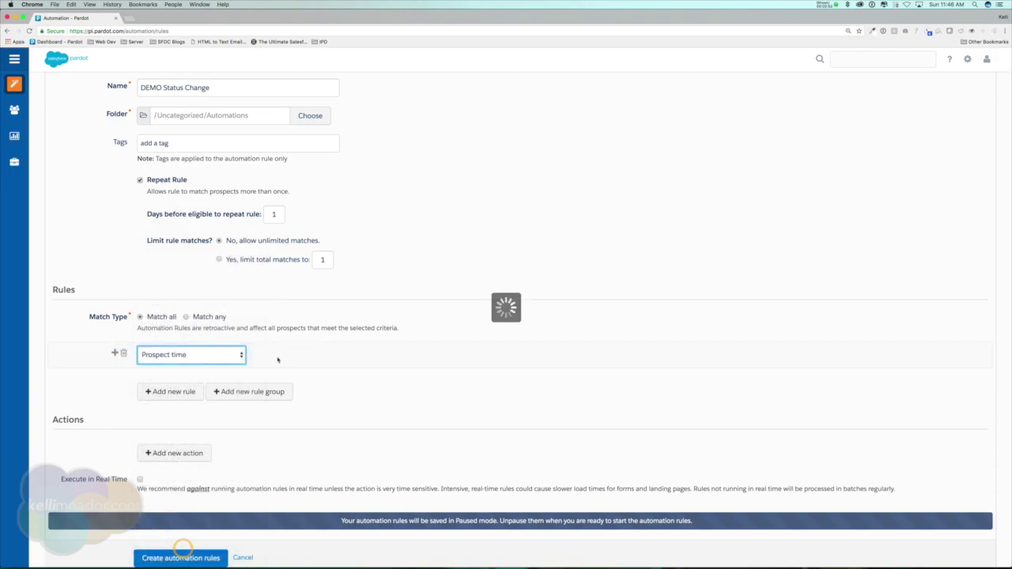
{"action": "left_click", "coordinate": [335, 355]}
{"action": "left_click", "coordinate": [332, 358]}
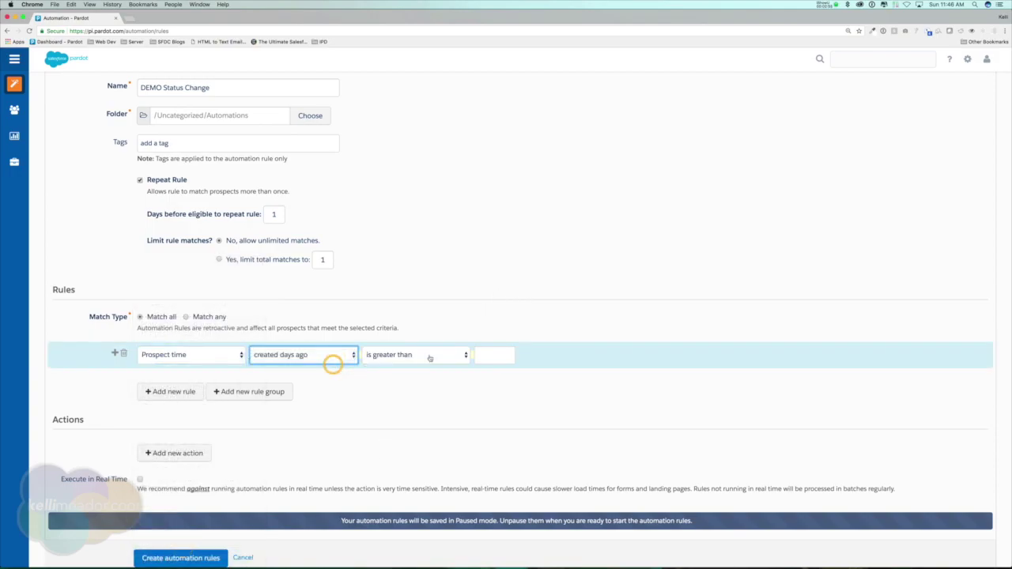
{"action": "left_click", "coordinate": [485, 355]}
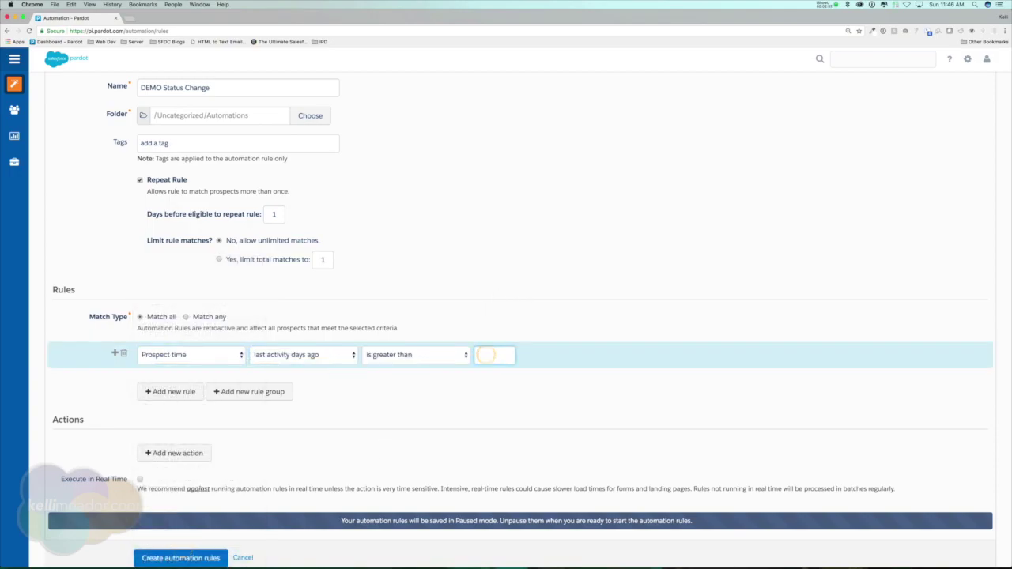
{"action": "type", "text": "30"}
{"action": "scroll", "coordinate": [131, 405], "scroll_direction": "down", "scroll_amount": 3}
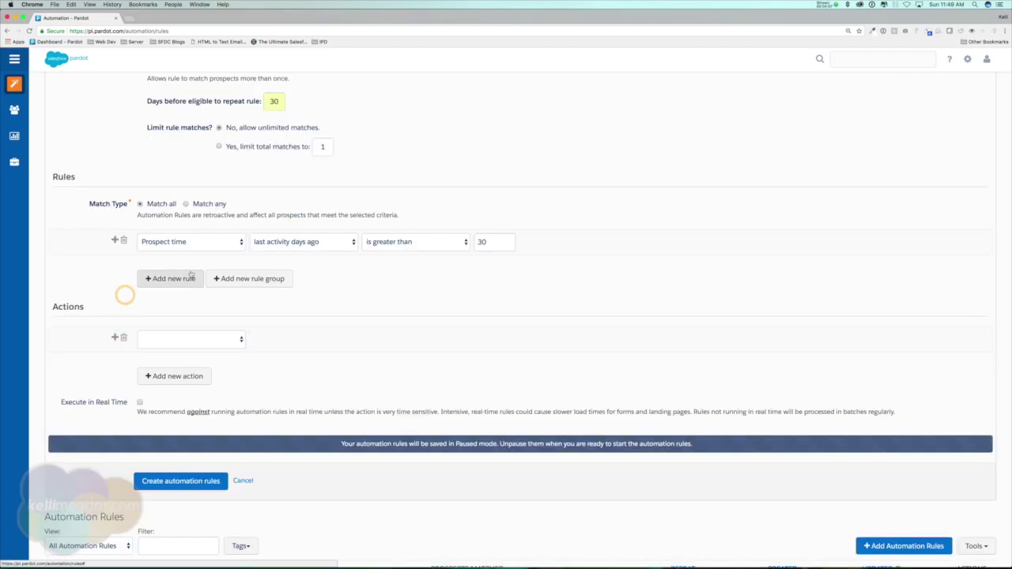
Step: Add a Prospect email opens criterion: opened any email in the last 30 days
{"action": "left_click", "coordinate": [187, 279]}
{"action": "left_click", "coordinate": [213, 299]}
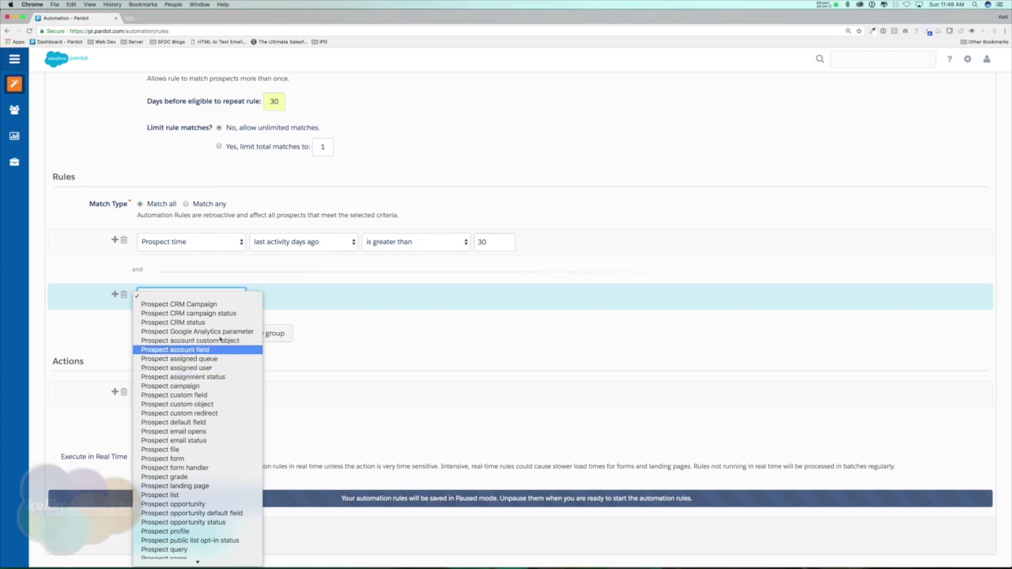
{"action": "left_click", "coordinate": [212, 431]}
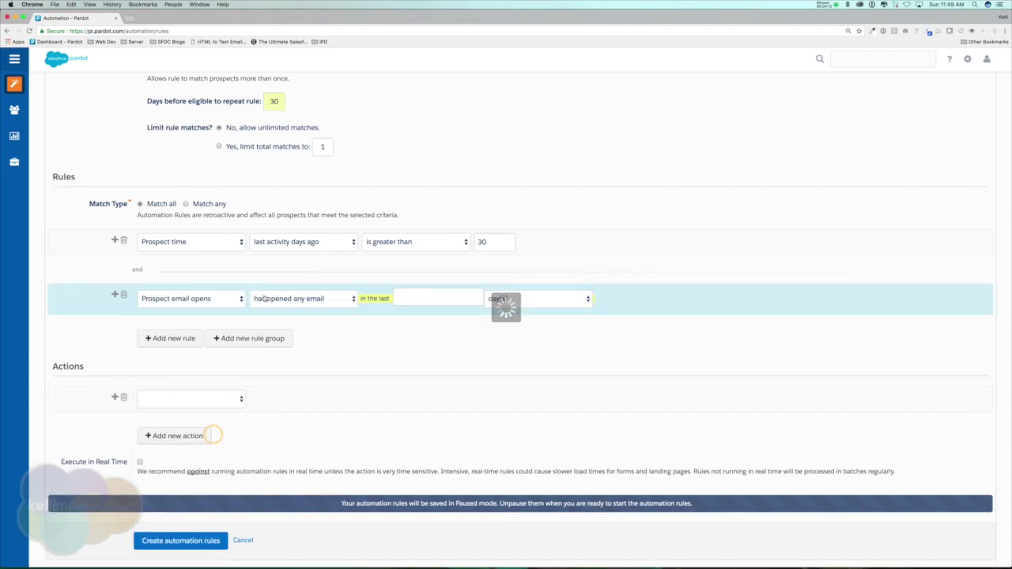
{"action": "left_click", "coordinate": [423, 294]}
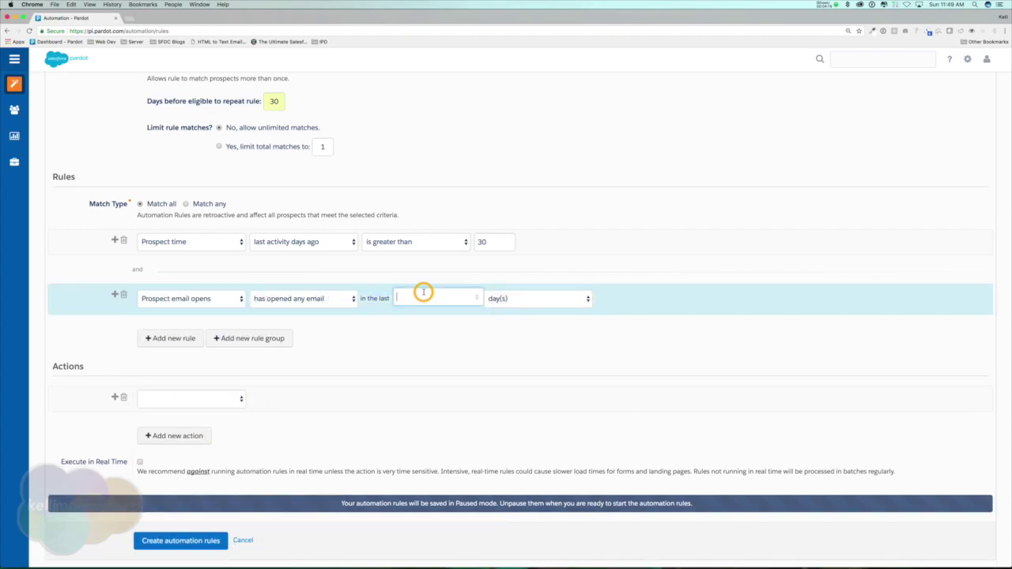
{"action": "type", "text": "30"}
{"action": "scroll", "coordinate": [284, 200], "scroll_direction": "up", "scroll_amount": 2}
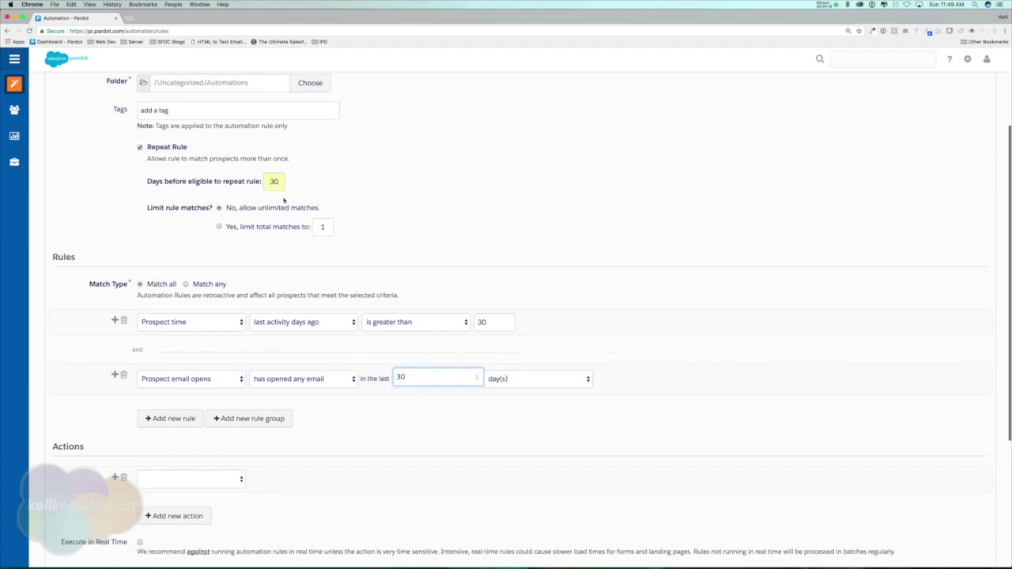
{"action": "scroll", "coordinate": [284, 200], "scroll_direction": "up", "scroll_amount": 2}
{"action": "scroll", "coordinate": [297, 204], "scroll_direction": "down", "scroll_amount": 4}
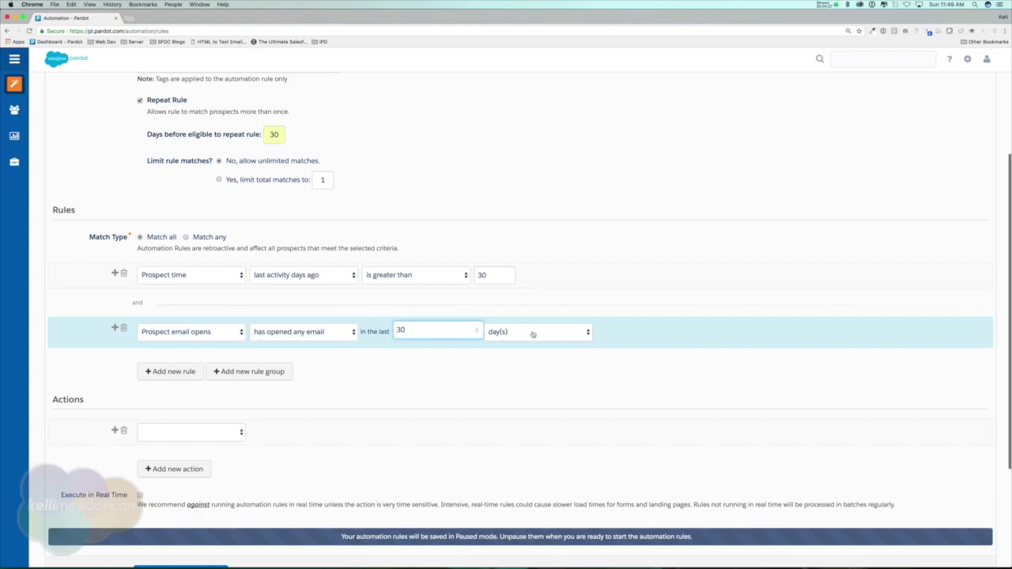
{"action": "scroll", "coordinate": [508, 387], "scroll_direction": "down", "scroll_amount": 2}
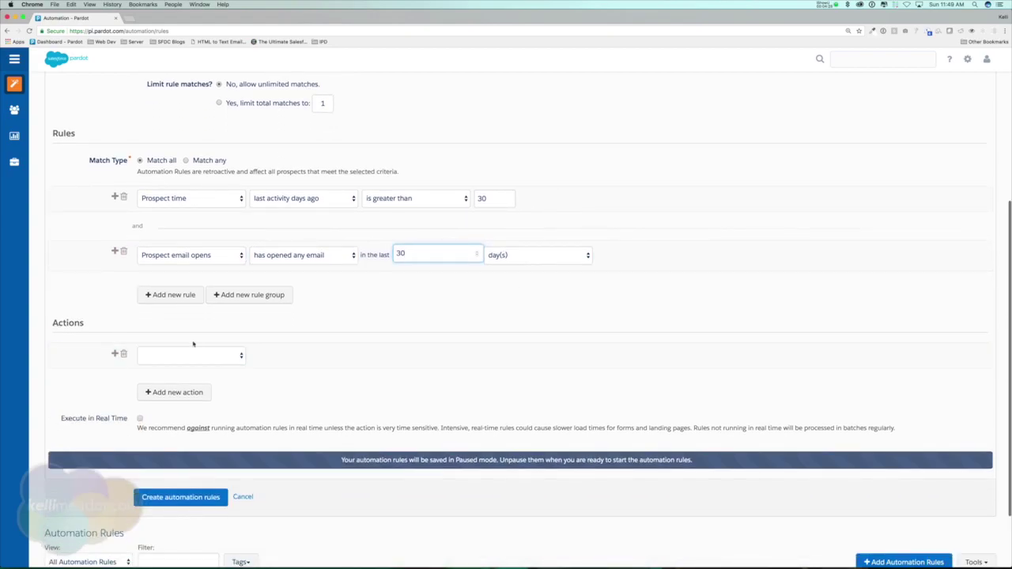
Step: Add a Change prospect custom field value action setting Status to 'Cold - Not Active'
{"action": "left_click", "coordinate": [204, 358]}
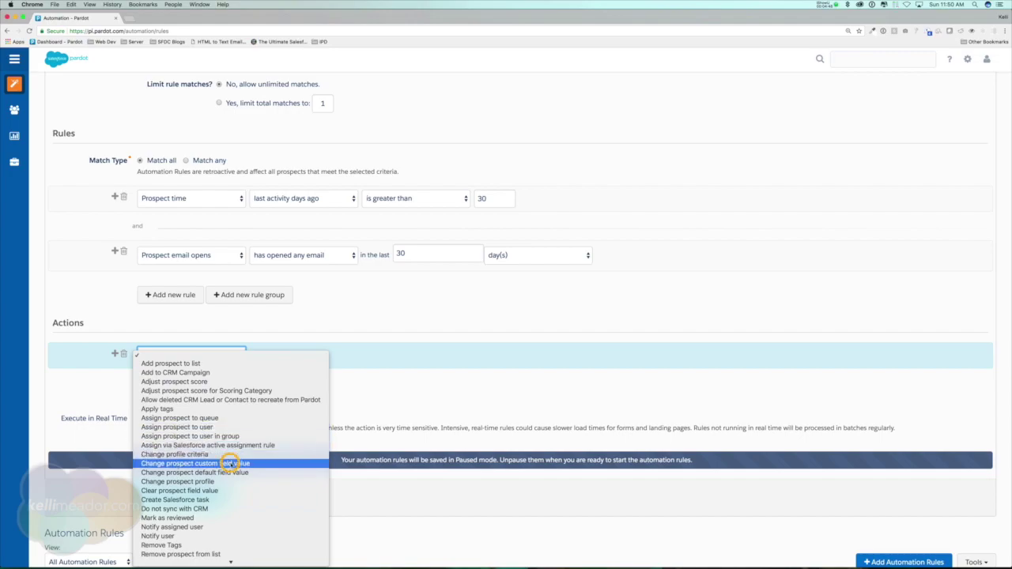
{"action": "left_click", "coordinate": [231, 464]}
{"action": "left_click", "coordinate": [344, 355]}
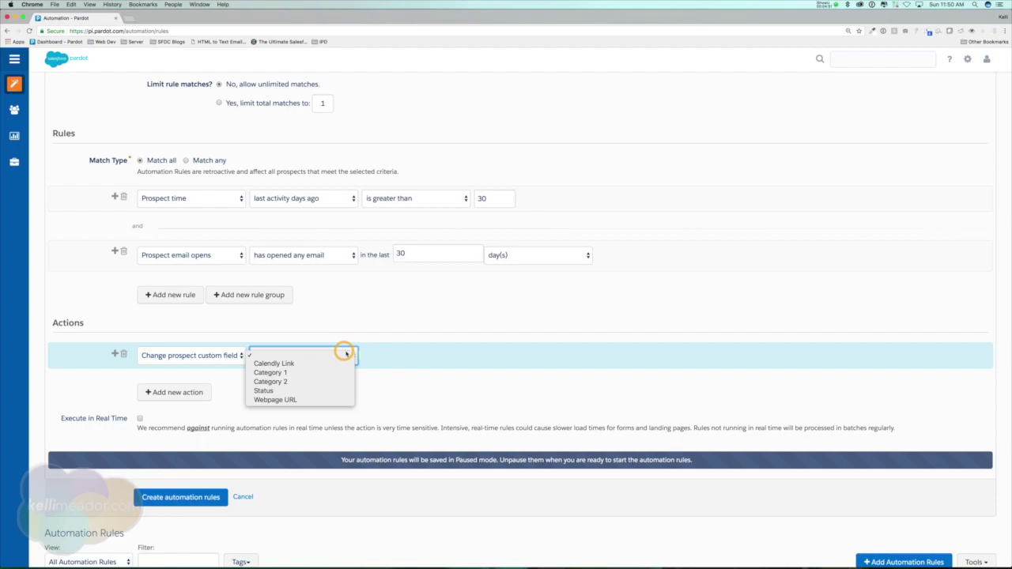
{"action": "left_click", "coordinate": [275, 393]}
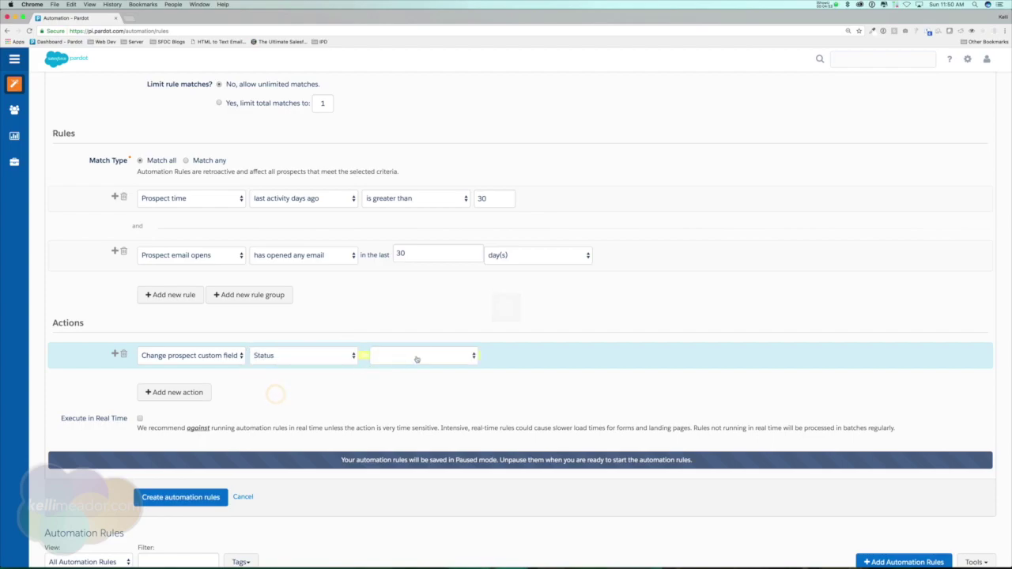
{"action": "left_click", "coordinate": [416, 357]}
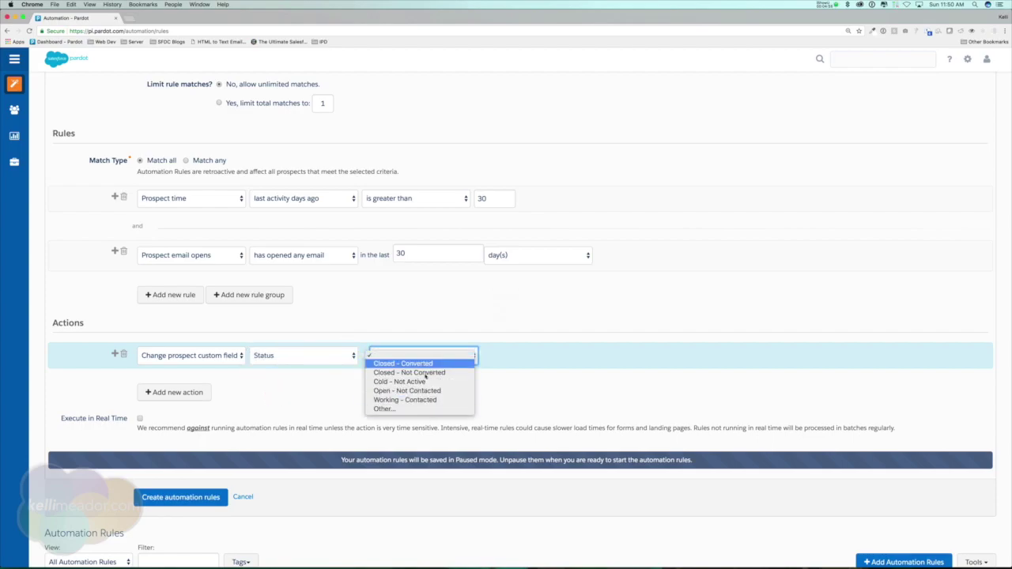
{"action": "left_click", "coordinate": [400, 382]}
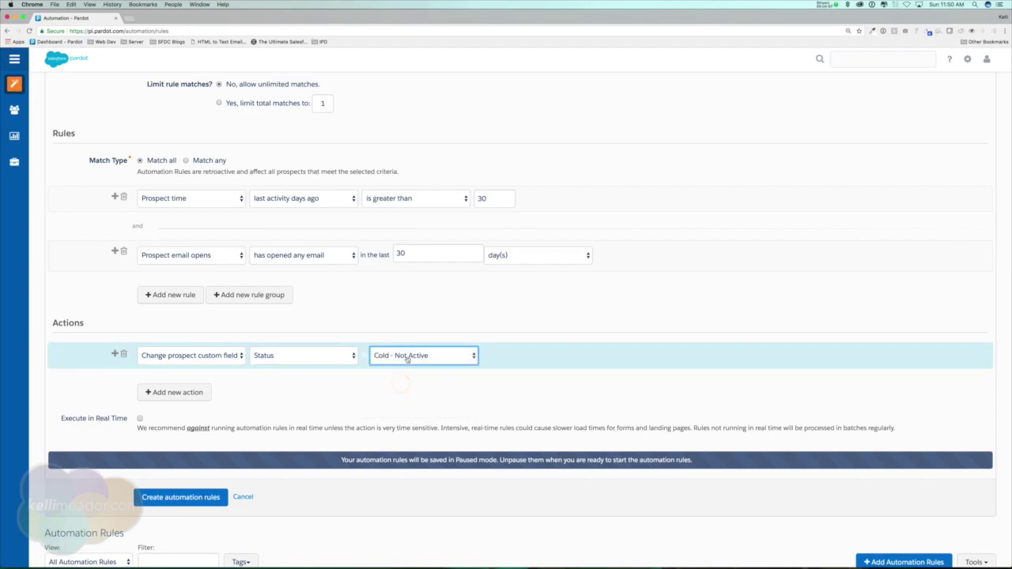
{"action": "scroll", "coordinate": [673, 492], "scroll_direction": "down", "scroll_amount": 2}
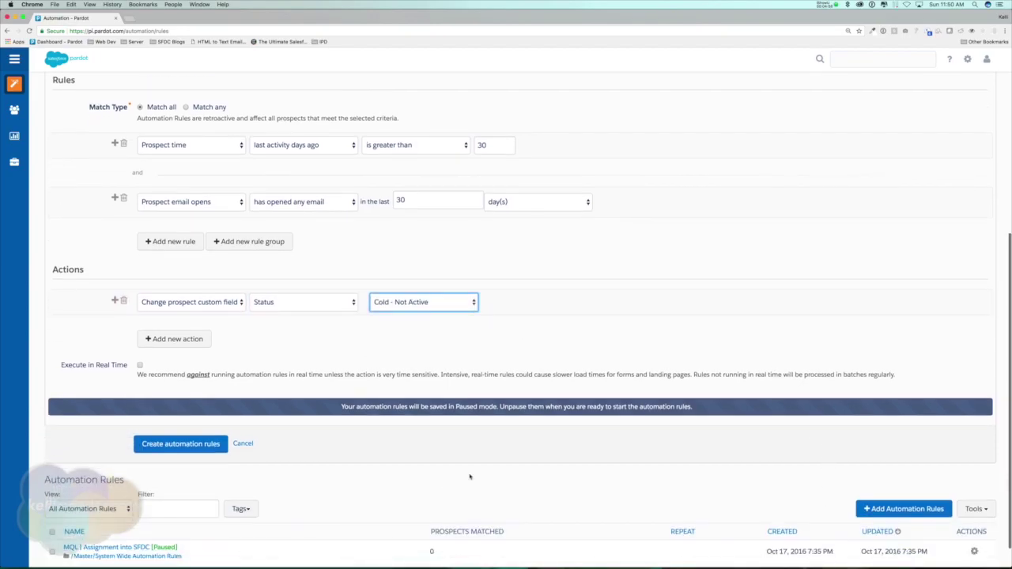
Step: Create the DEMO: Prospect Status rule and open its detail page from the list
{"action": "left_click", "coordinate": [164, 449]}
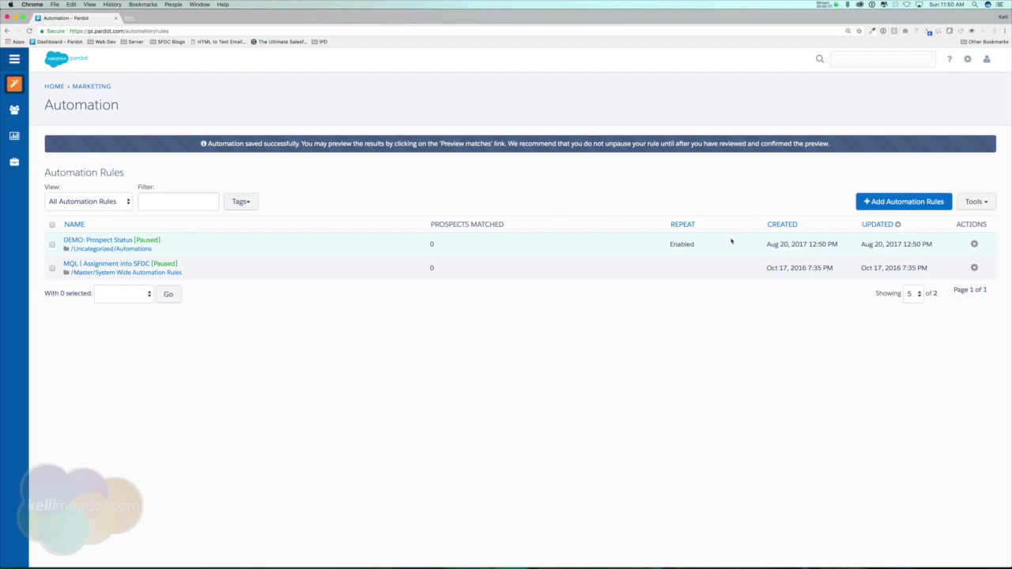
{"action": "left_click", "coordinate": [975, 244]}
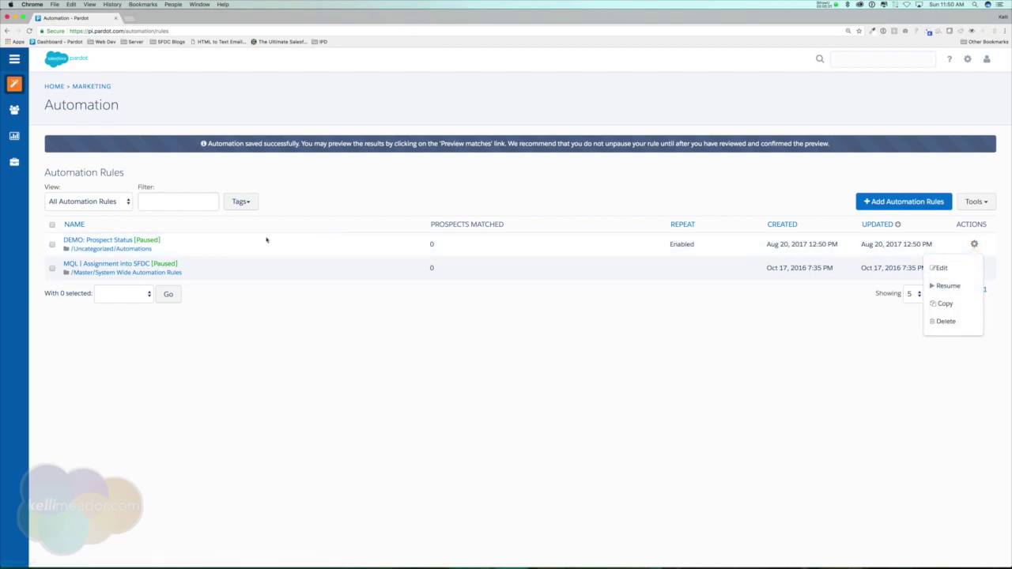
{"action": "left_click", "coordinate": [94, 240]}
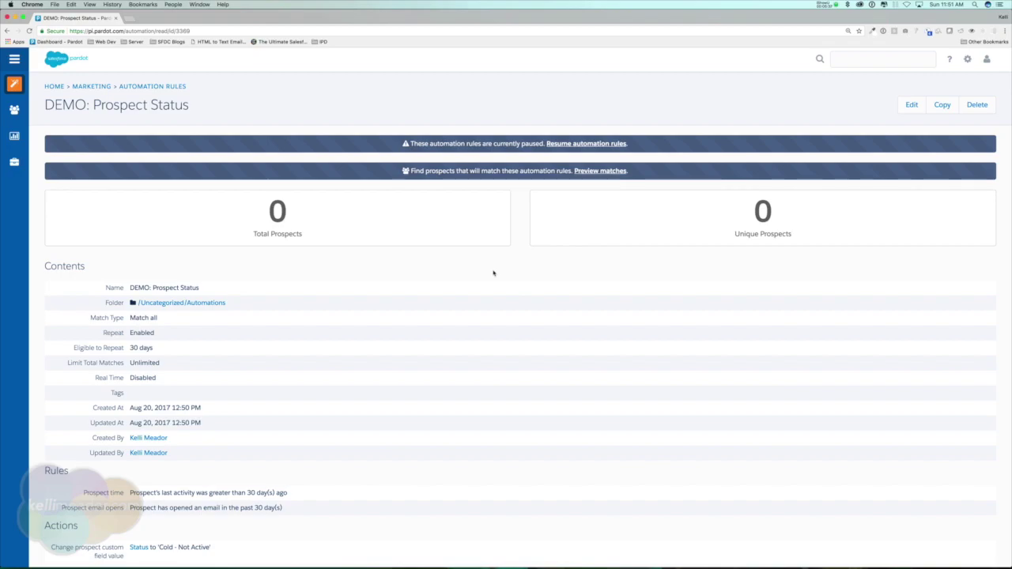
Step: Scroll the DEMO: Prospect Status detail page to review its criteria and Status action
{"action": "scroll", "coordinate": [494, 273], "scroll_direction": "down", "scroll_amount": 2}
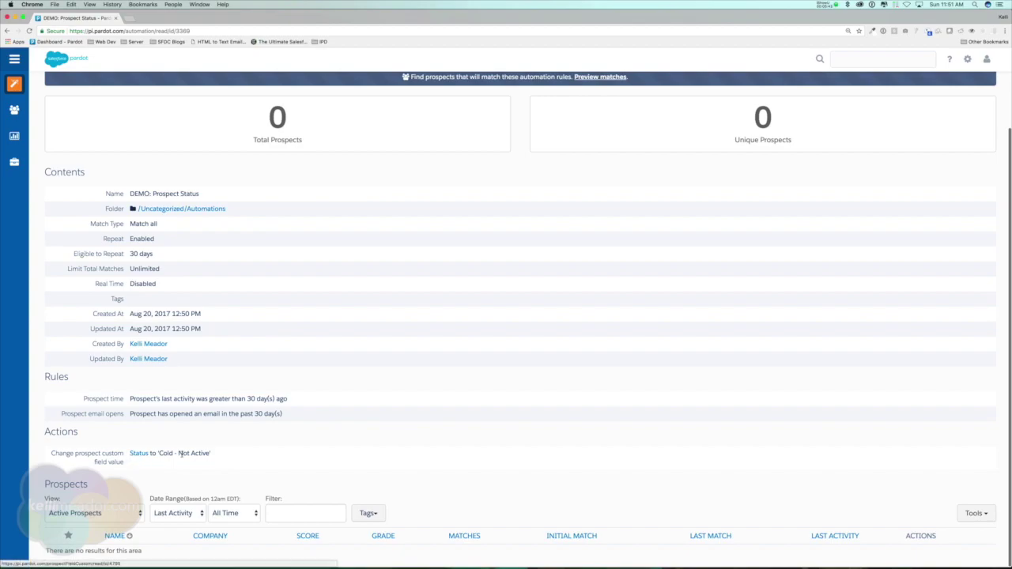
Step: Run Preview matches for the rule, which reports 0 matching prospects
{"action": "scroll", "coordinate": [461, 430], "scroll_direction": "up", "scroll_amount": 1}
{"action": "scroll", "coordinate": [461, 430], "scroll_direction": "up", "scroll_amount": 3}
{"action": "left_click", "coordinate": [606, 151]}
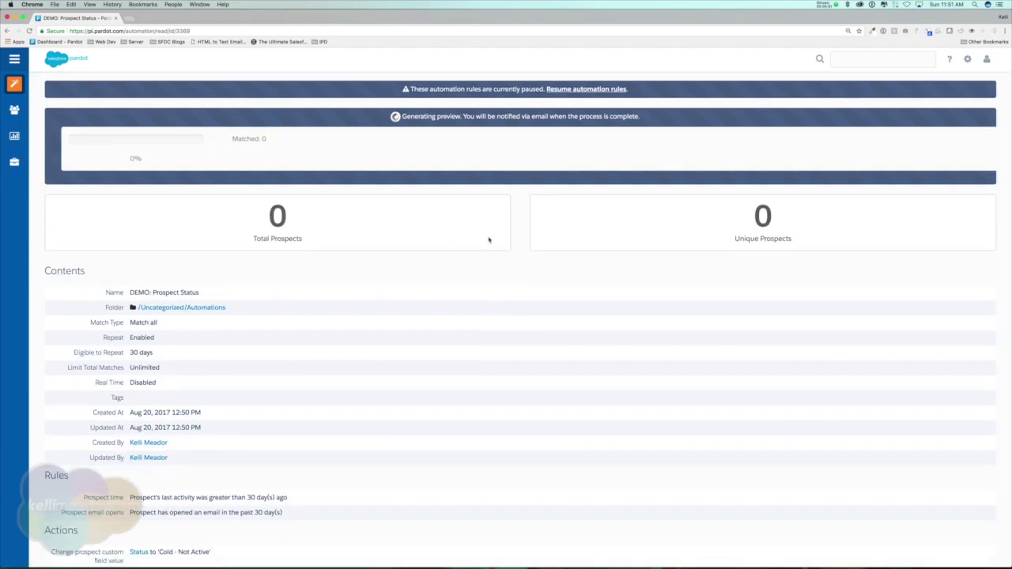
{"action": "scroll", "coordinate": [489, 239], "scroll_direction": "down", "scroll_amount": 2}
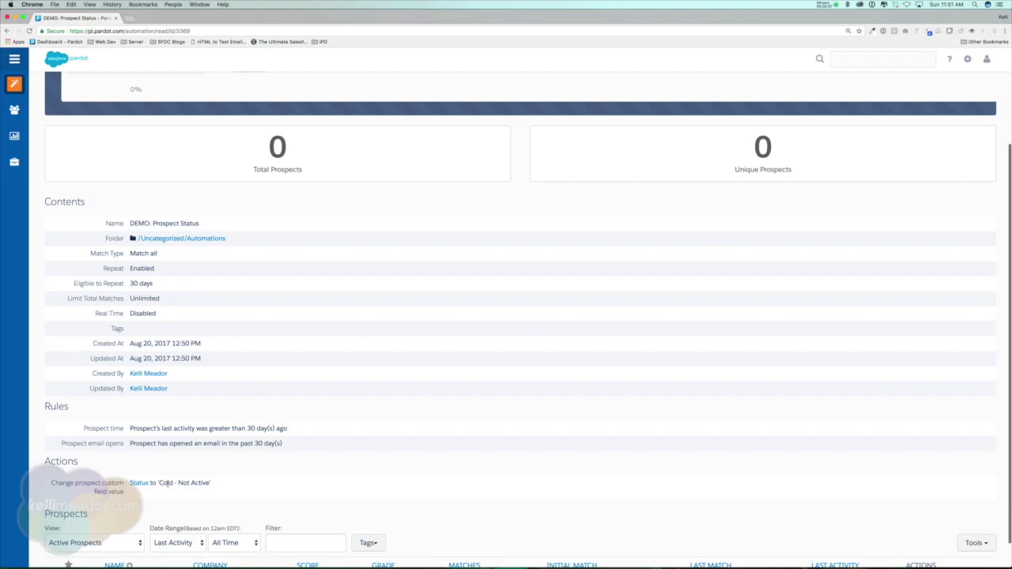
{"action": "scroll", "coordinate": [169, 482], "scroll_direction": "up", "scroll_amount": 2}
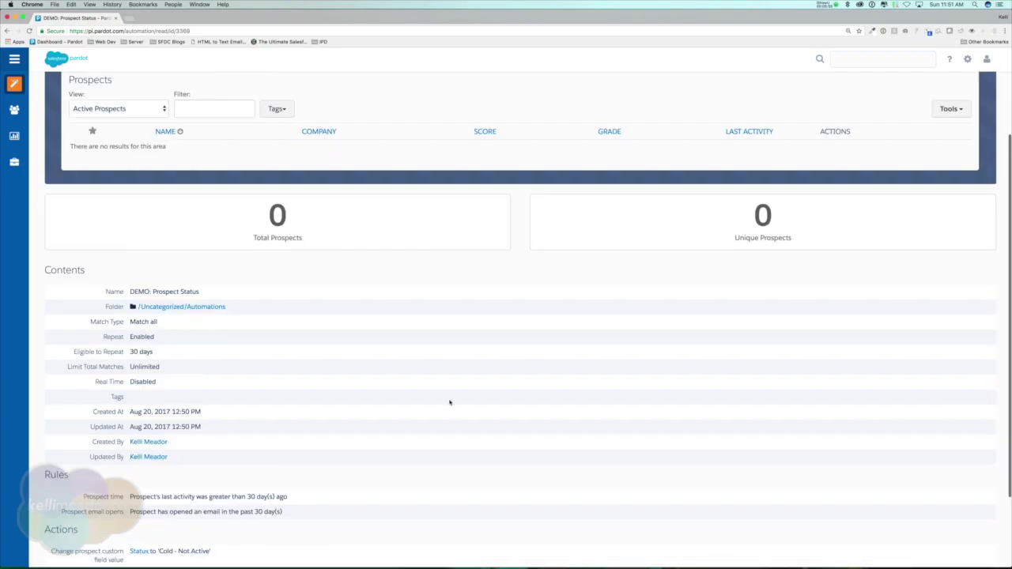
{"action": "scroll", "coordinate": [449, 402], "scroll_direction": "up", "scroll_amount": 3}
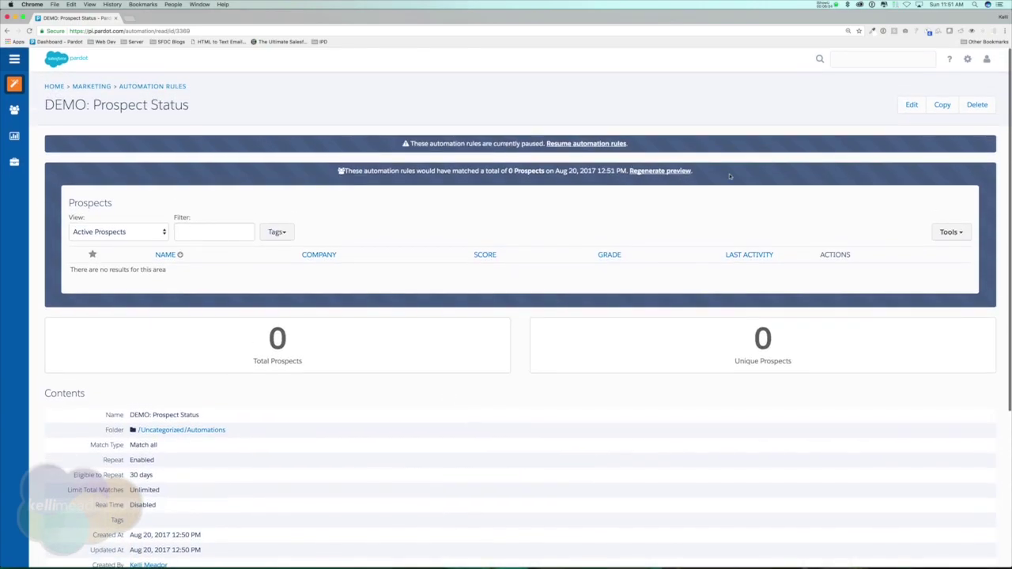
Step: Resume the DEMO: Prospect Status rule and switch the prospects view to All Prospects
{"action": "left_click", "coordinate": [593, 144]}
{"action": "left_click", "coordinate": [582, 87]}
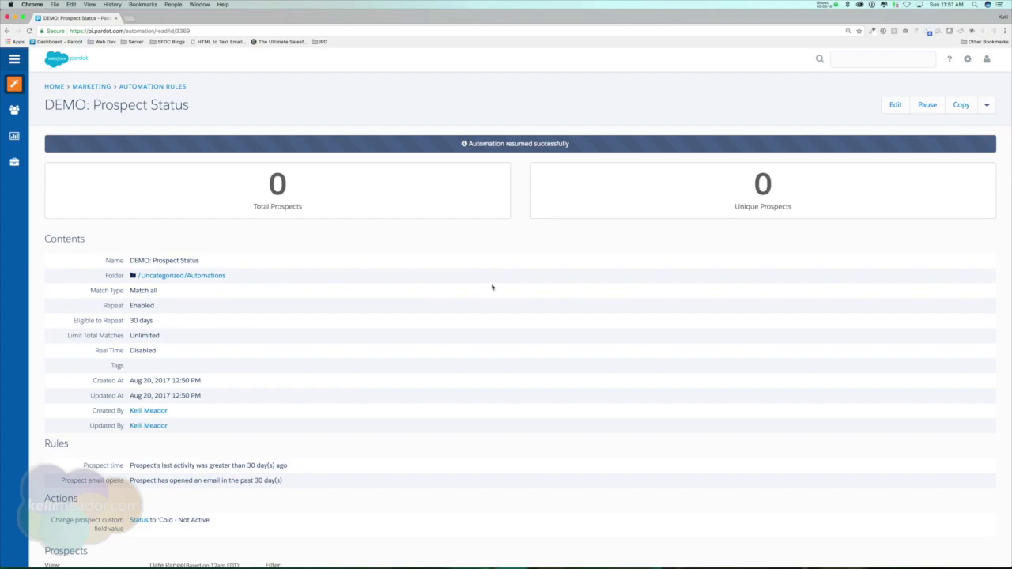
{"action": "scroll", "coordinate": [492, 287], "scroll_direction": "down", "scroll_amount": 2}
{"action": "left_click", "coordinate": [111, 513]}
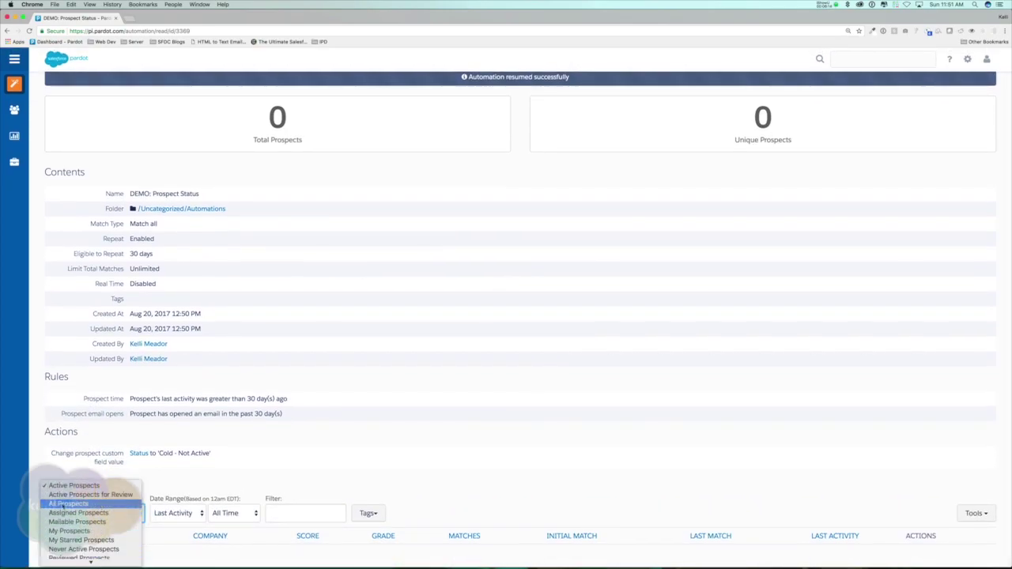
{"action": "left_click", "coordinate": [97, 504]}
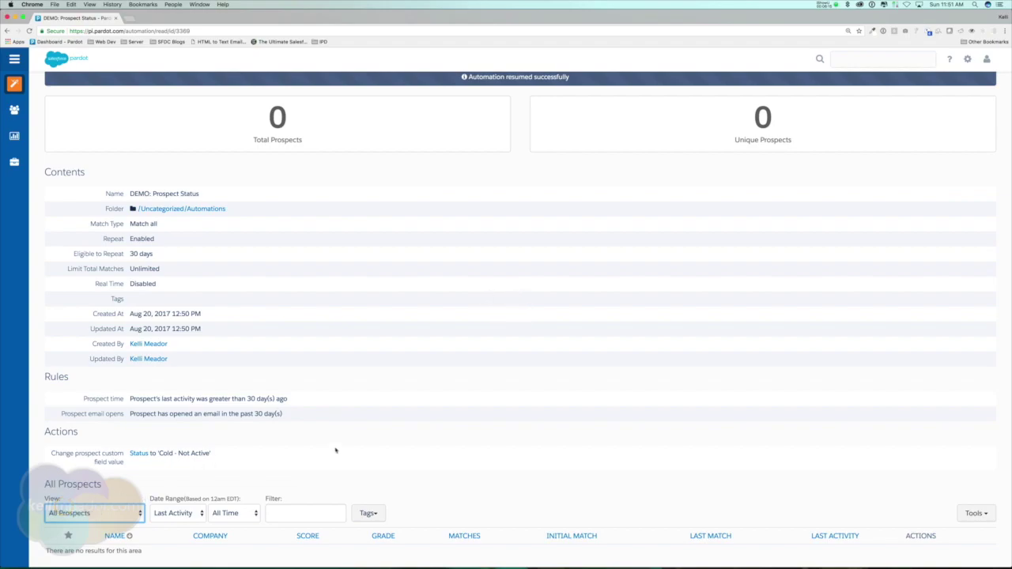
{"action": "scroll", "coordinate": [380, 445], "scroll_direction": "up", "scroll_amount": 2}
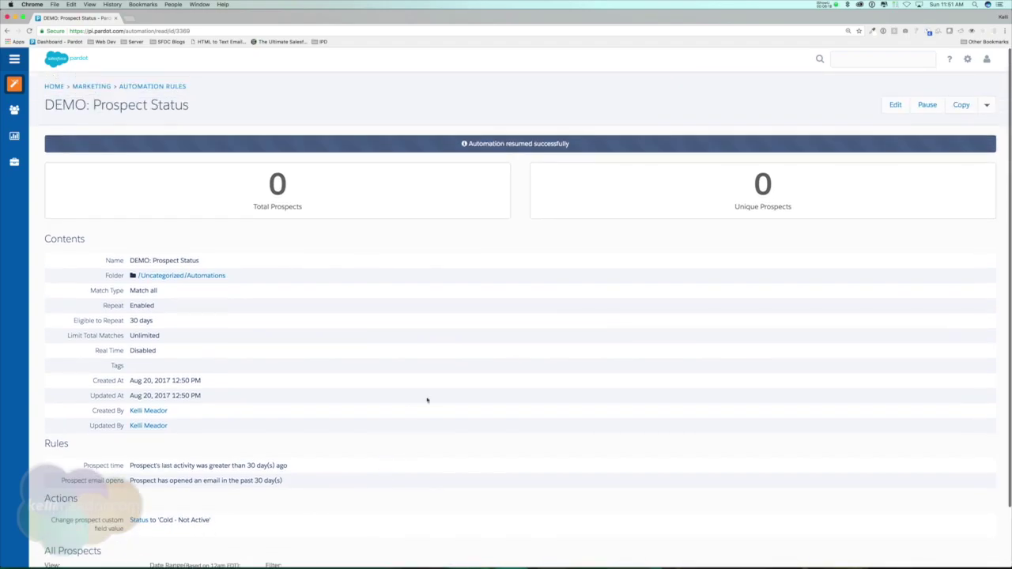
Step: Highlight the 0 Total and Unique Prospects counts and the Unlimited total matches setting
{"action": "double_click", "coordinate": [315, 184]}
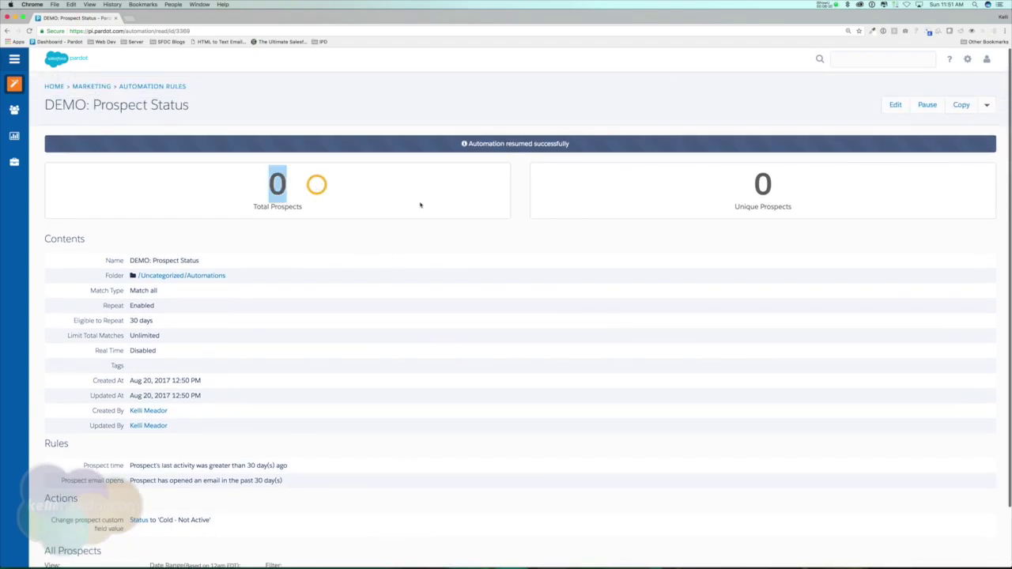
{"action": "double_click", "coordinate": [785, 189]}
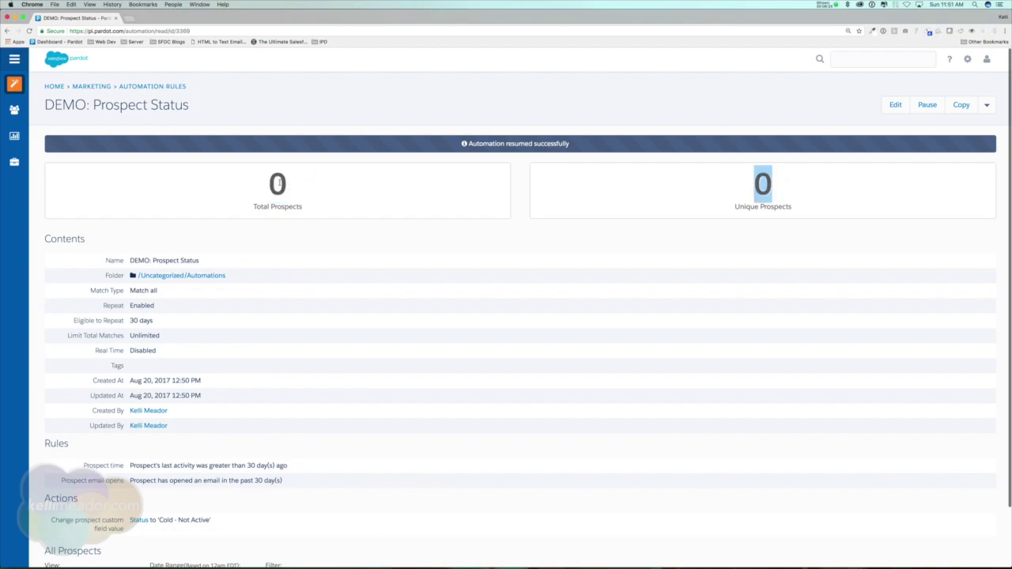
{"action": "double_click", "coordinate": [273, 183]}
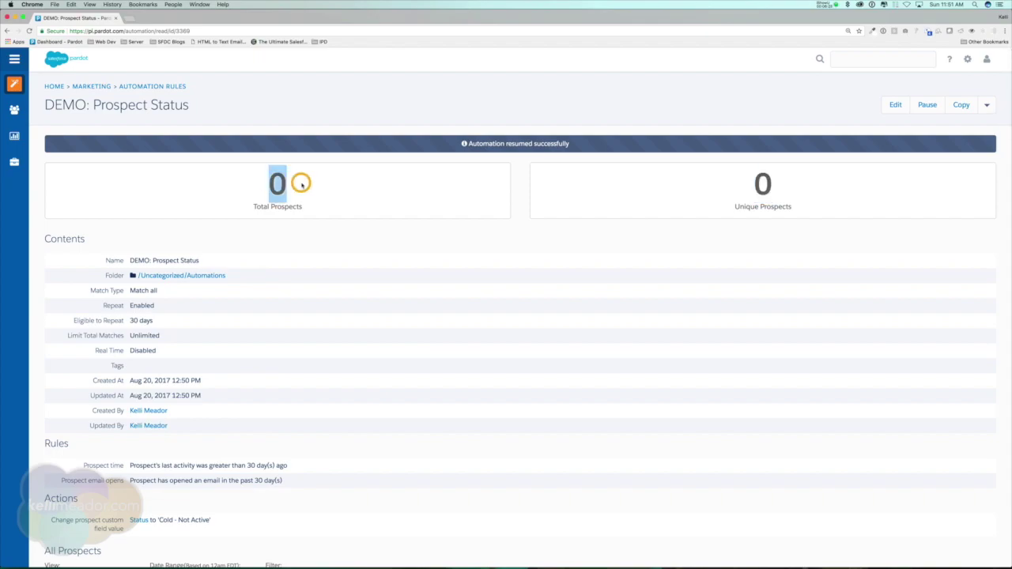
{"action": "scroll", "coordinate": [331, 247], "scroll_direction": "down", "scroll_amount": 3}
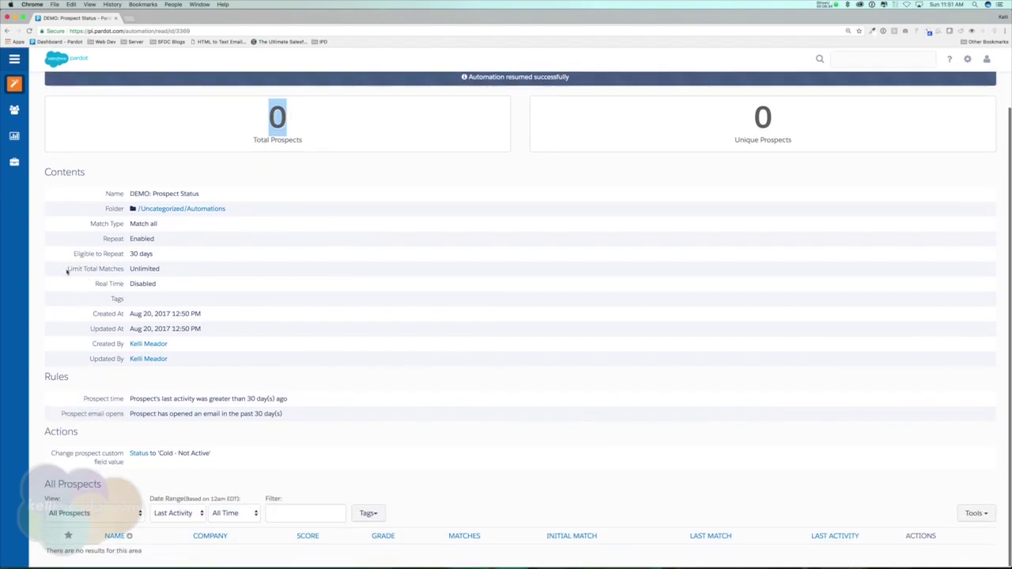
{"action": "left_click_drag", "start_coordinate": [67, 271], "coordinate": [175, 269]}
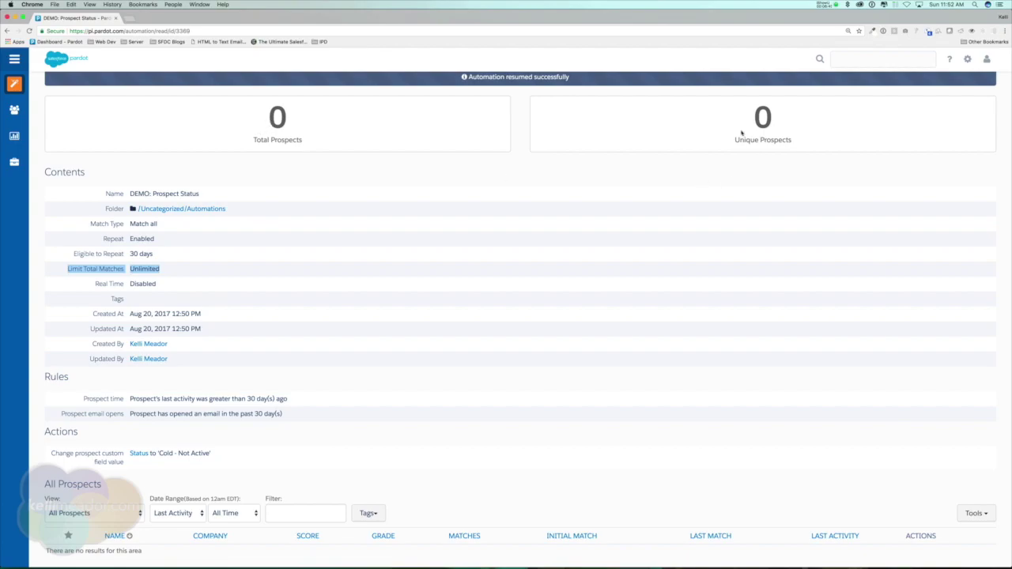
{"action": "left_click_drag", "start_coordinate": [751, 119], "coordinate": [802, 121]}
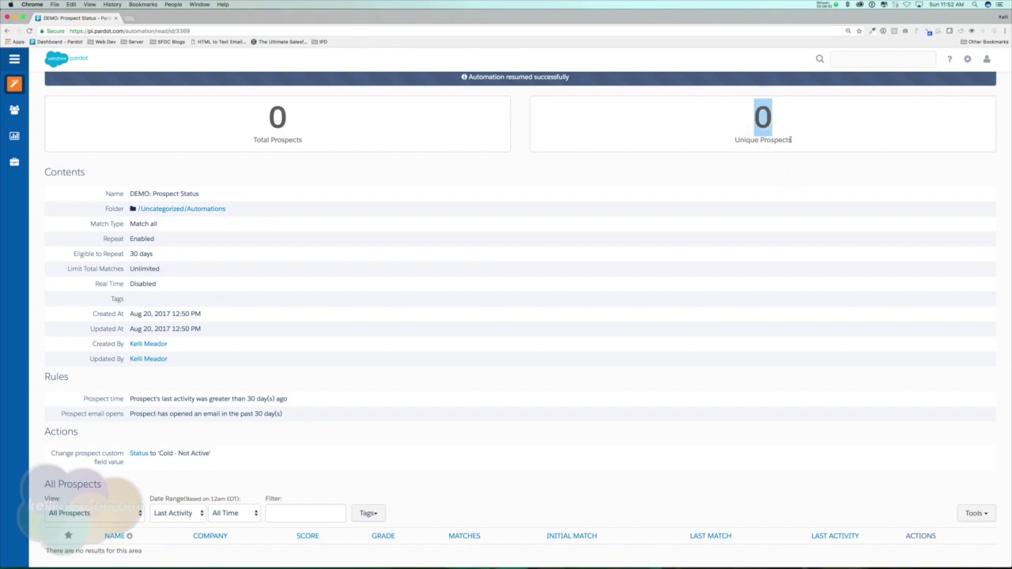
{"action": "scroll", "coordinate": [790, 139], "scroll_direction": "up", "scroll_amount": 2}
Step: Return to the Automation Rules list and open a blank Create Automation Rules form
{"action": "left_click", "coordinate": [159, 87]}
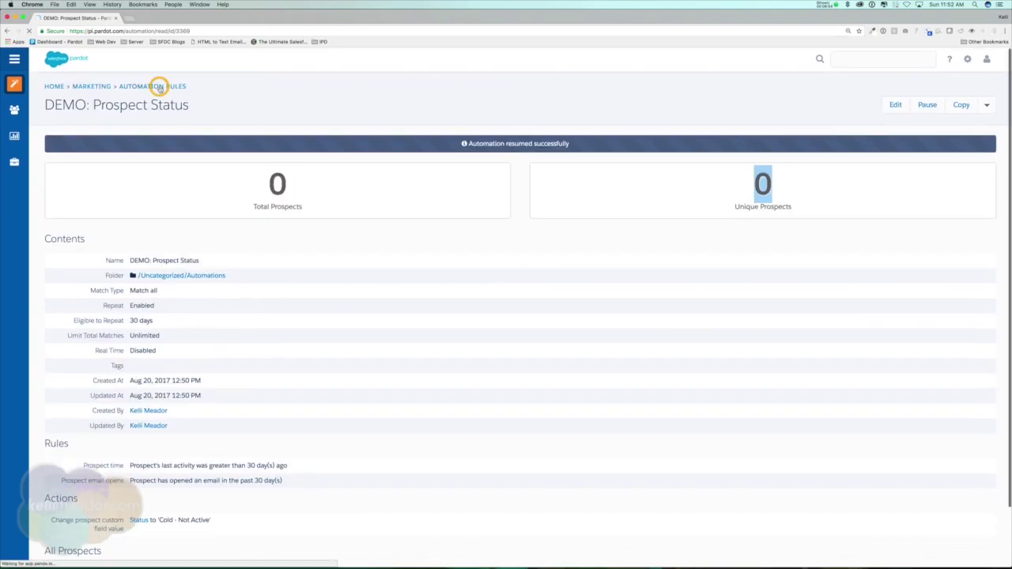
{"action": "left_click", "coordinate": [902, 172]}
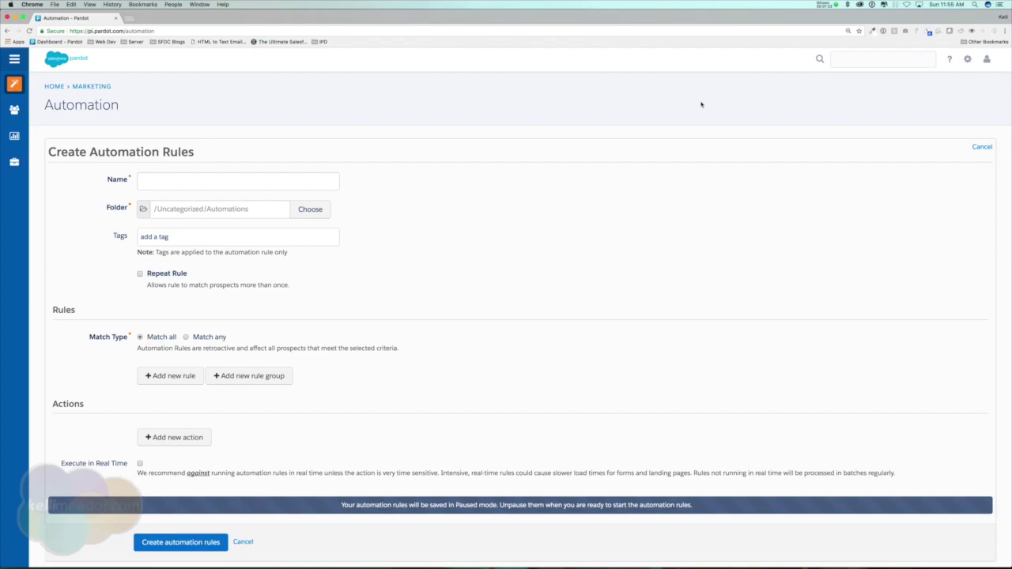
Step: Add a sample criterion: Prospect time, last activity days ago greater than 30
{"action": "left_click", "coordinate": [355, 327]}
{"action": "left_click", "coordinate": [178, 378]}
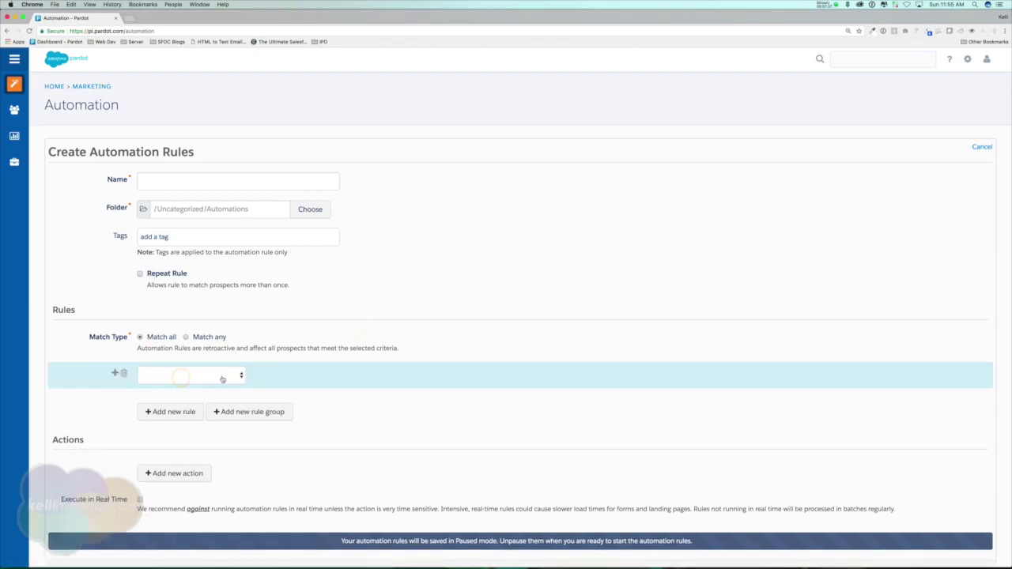
{"action": "left_click", "coordinate": [221, 378]}
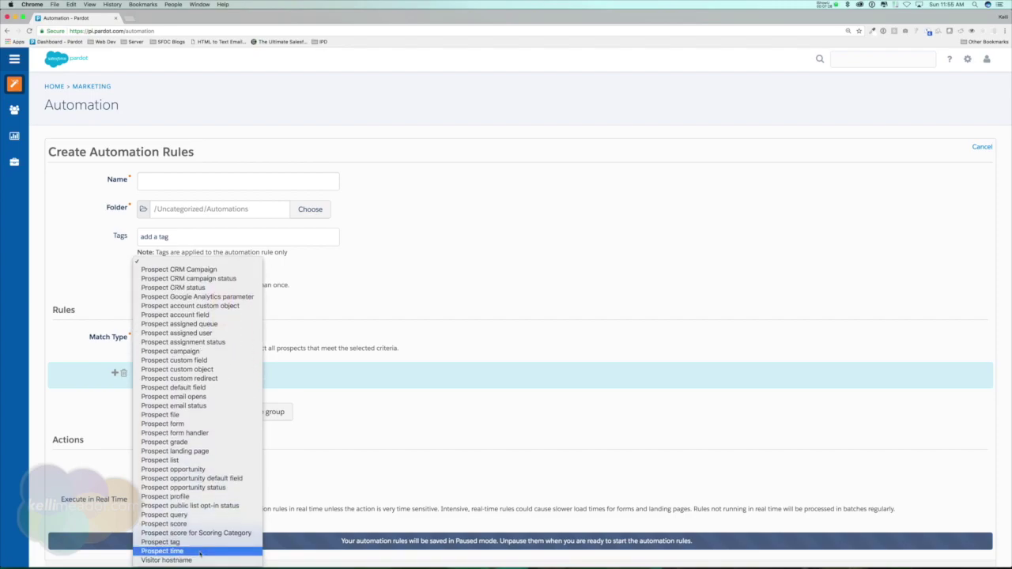
{"action": "left_click", "coordinate": [198, 546]}
{"action": "left_click", "coordinate": [303, 375]}
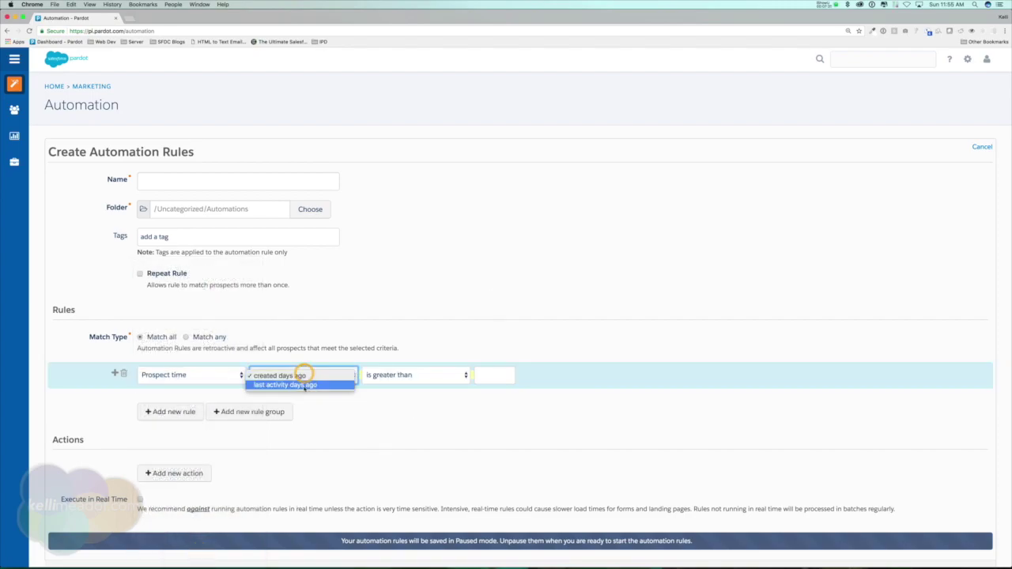
{"action": "left_click", "coordinate": [300, 385]}
{"action": "left_click", "coordinate": [508, 379]}
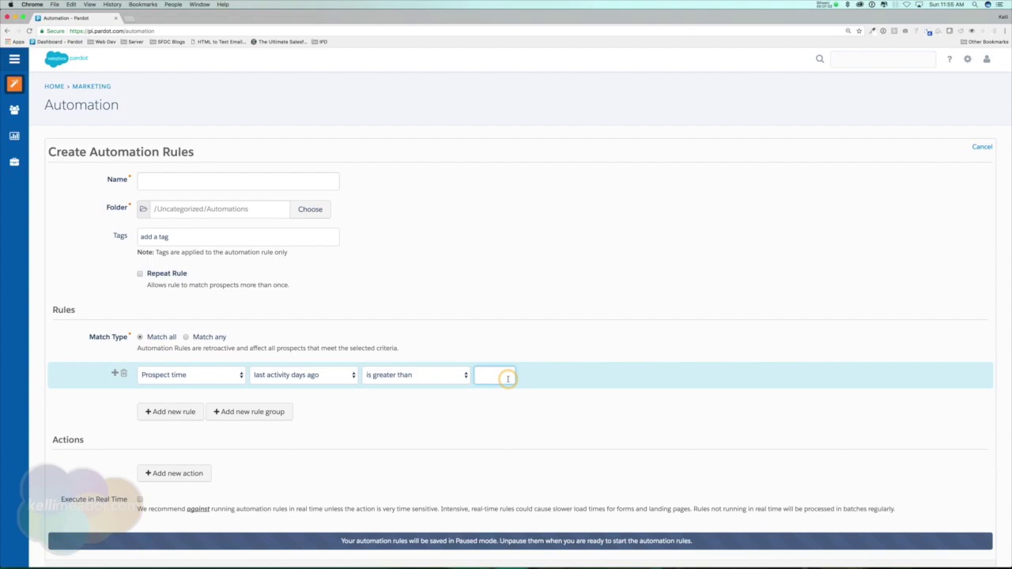
{"action": "type", "text": "30"}
Step: Add a new action and browse the available actions without picking one
{"action": "left_click", "coordinate": [190, 473]}
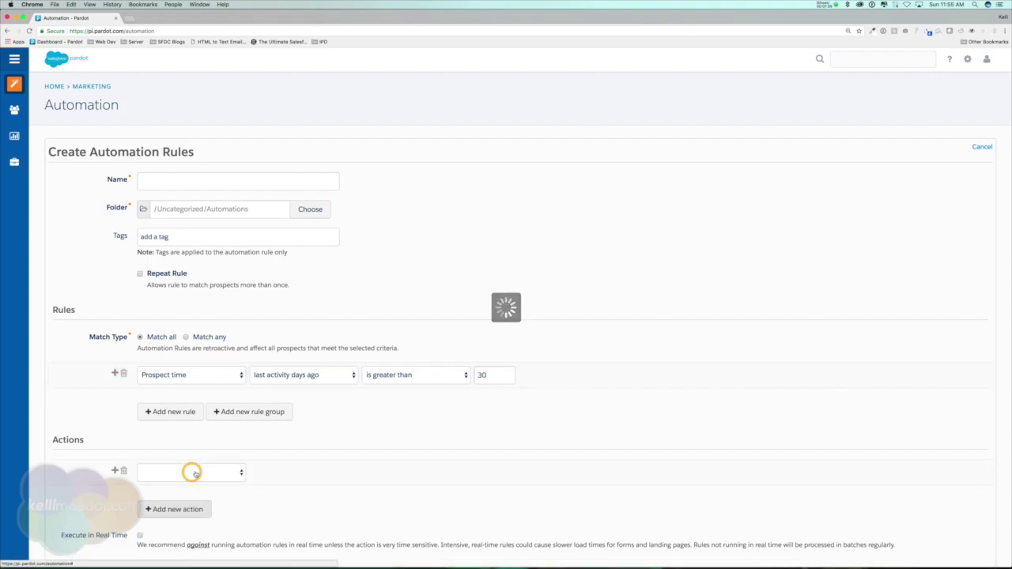
{"action": "scroll", "coordinate": [237, 443], "scroll_direction": "down", "scroll_amount": 3}
{"action": "left_click", "coordinate": [212, 366]}
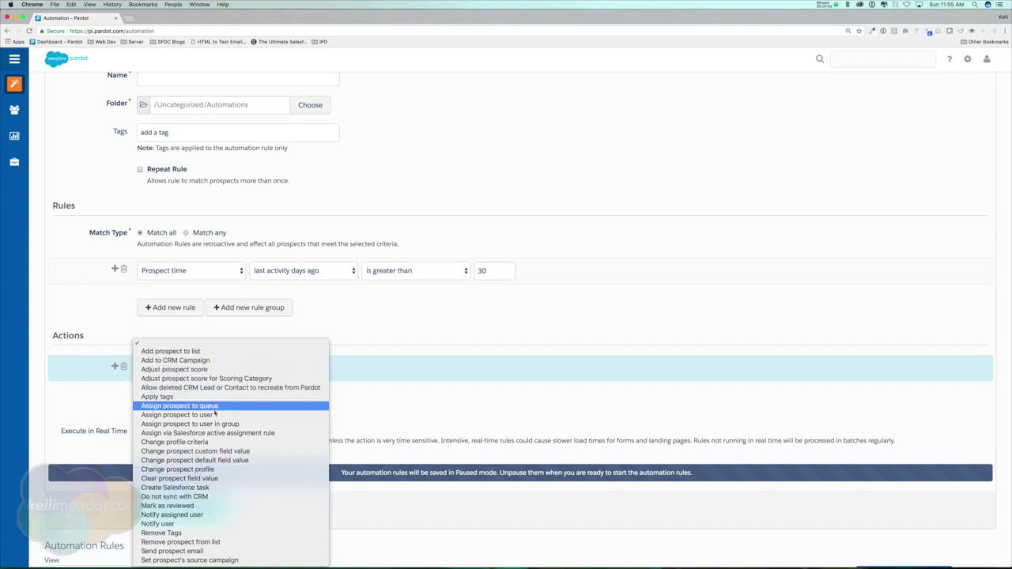
{"action": "left_click", "coordinate": [172, 550]}
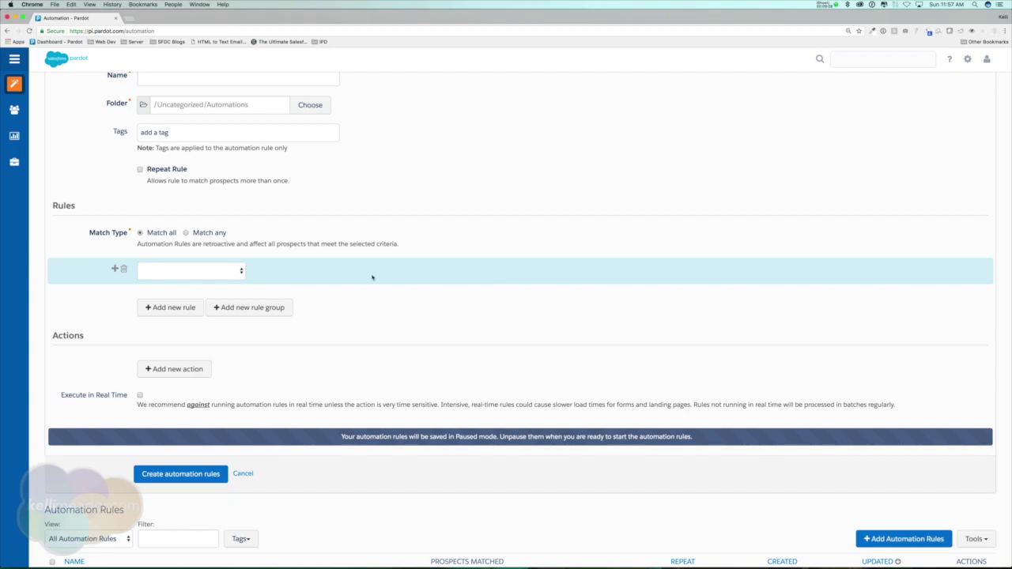
Step: Set the rule criterion to Prospect landing page and pick the landing page to watch
{"action": "left_click", "coordinate": [216, 272]}
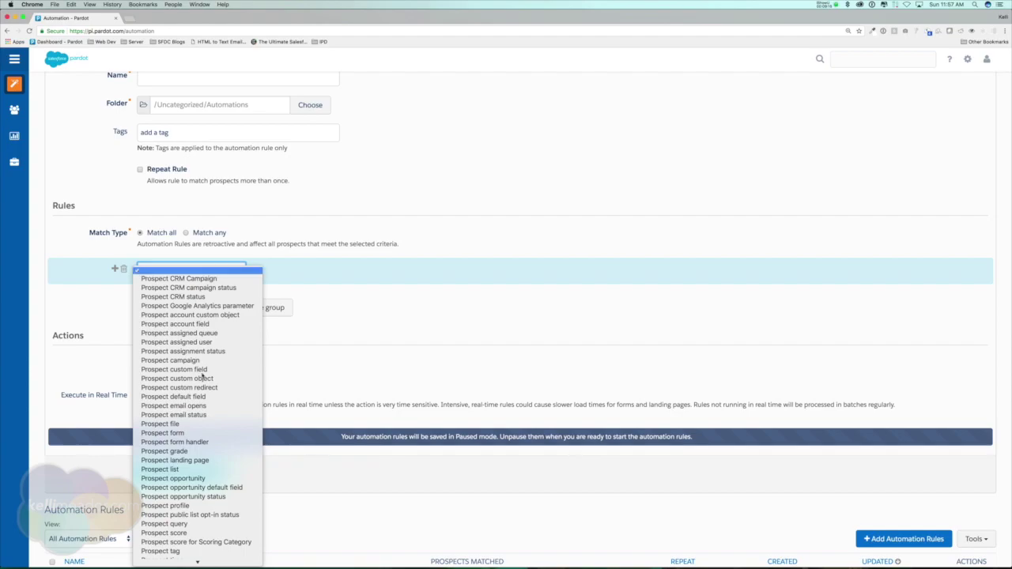
{"action": "left_click", "coordinate": [190, 463]}
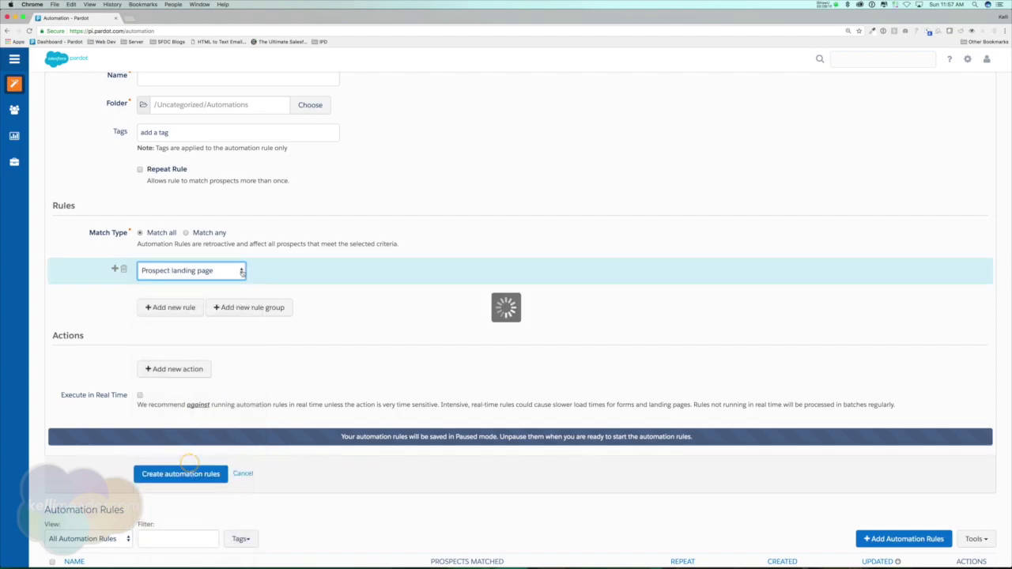
{"action": "left_click", "coordinate": [323, 271]}
{"action": "left_click", "coordinate": [314, 315]}
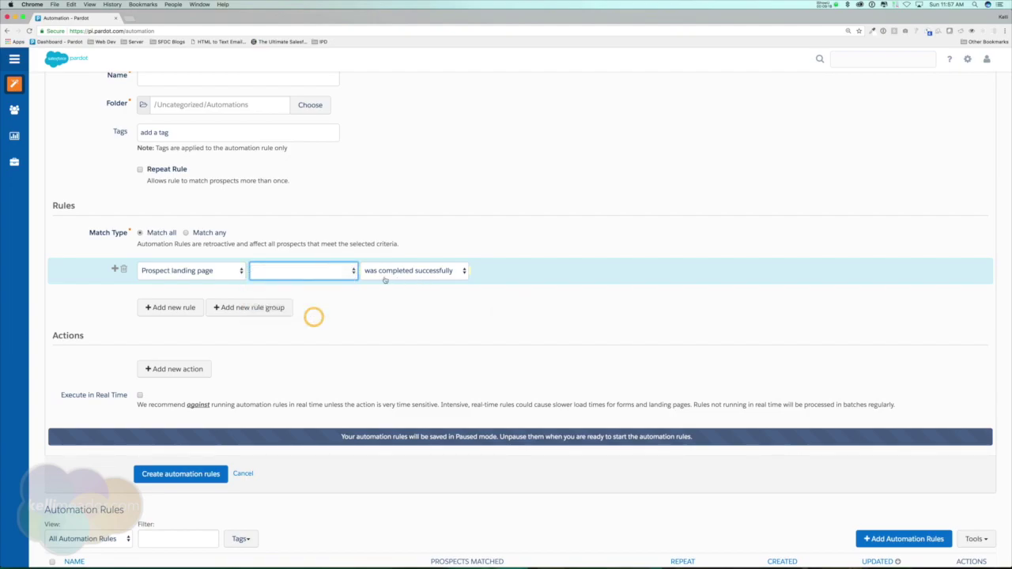
Step: Add an action adding prospects to CRM campaign GC Product Webinar - Jan 7, 2002 as Responded
{"action": "left_click", "coordinate": [187, 368]}
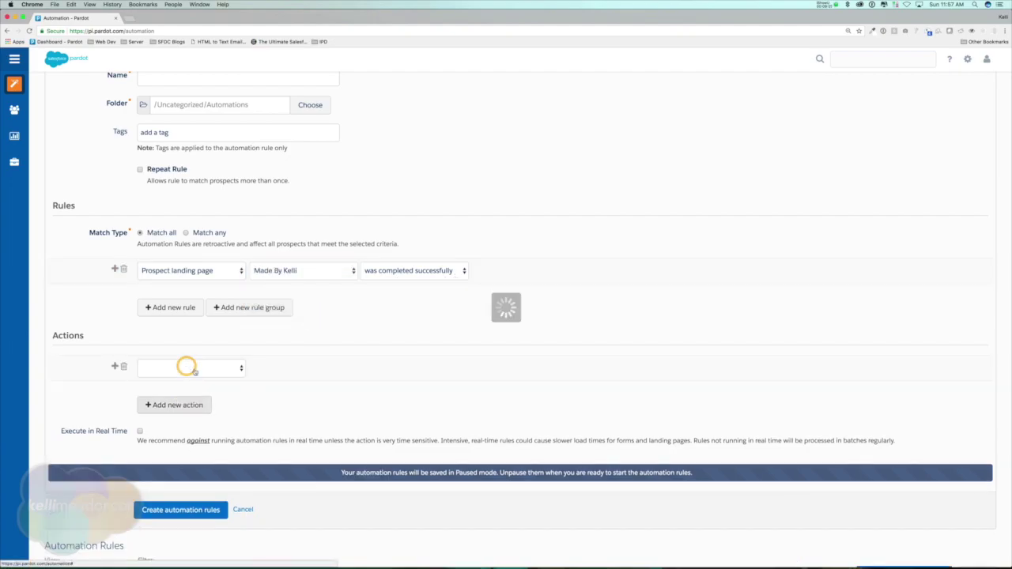
{"action": "left_click", "coordinate": [187, 366]}
{"action": "left_click", "coordinate": [219, 385]}
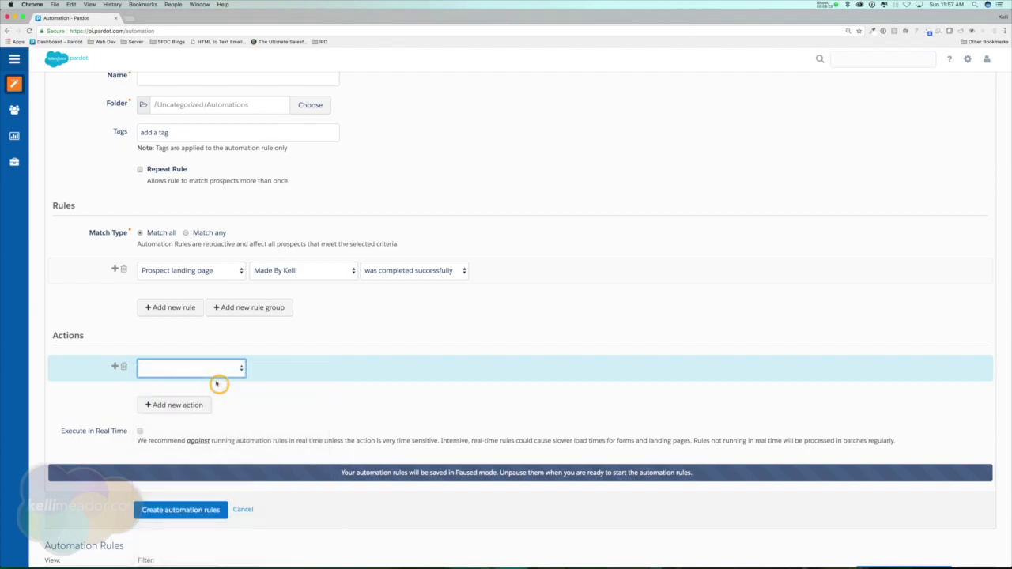
{"action": "left_click", "coordinate": [328, 370]}
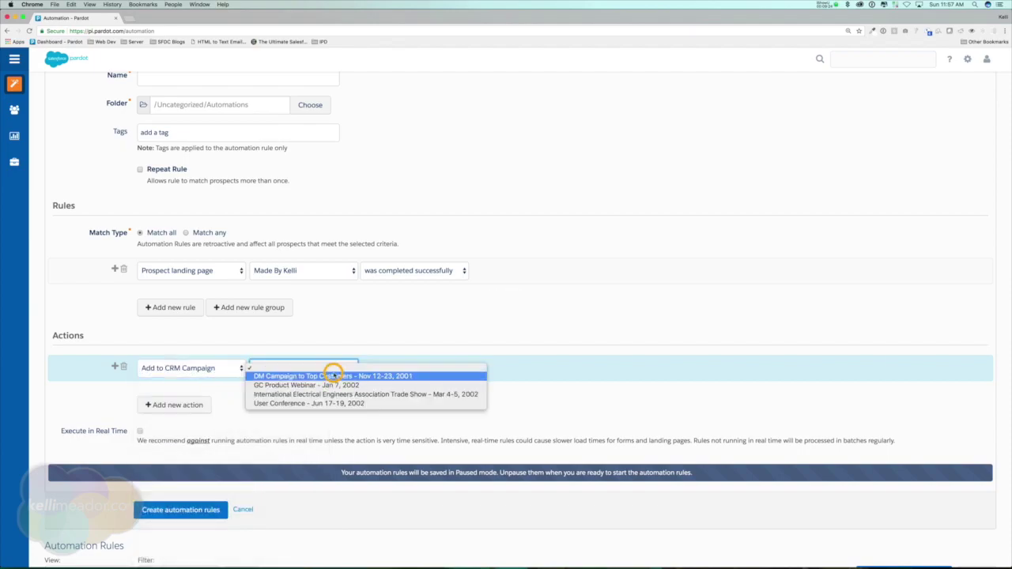
{"action": "left_click", "coordinate": [282, 386]}
{"action": "left_click", "coordinate": [473, 370]}
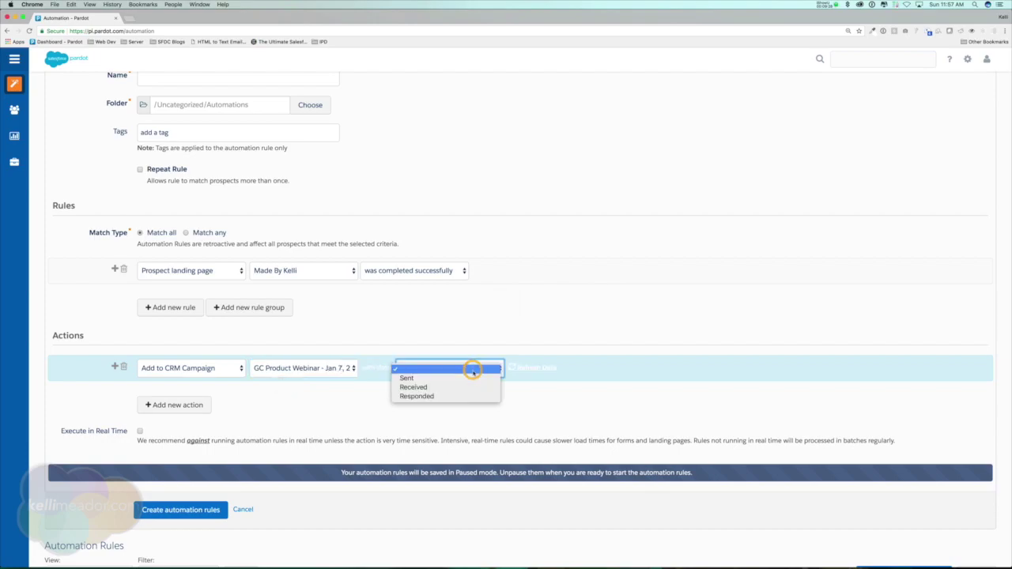
{"action": "left_click", "coordinate": [468, 397]}
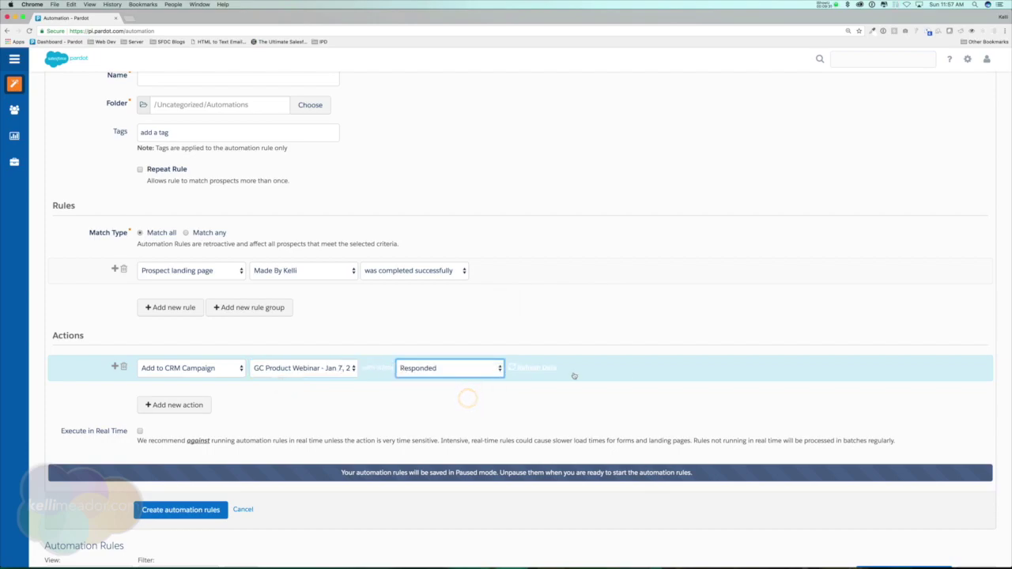